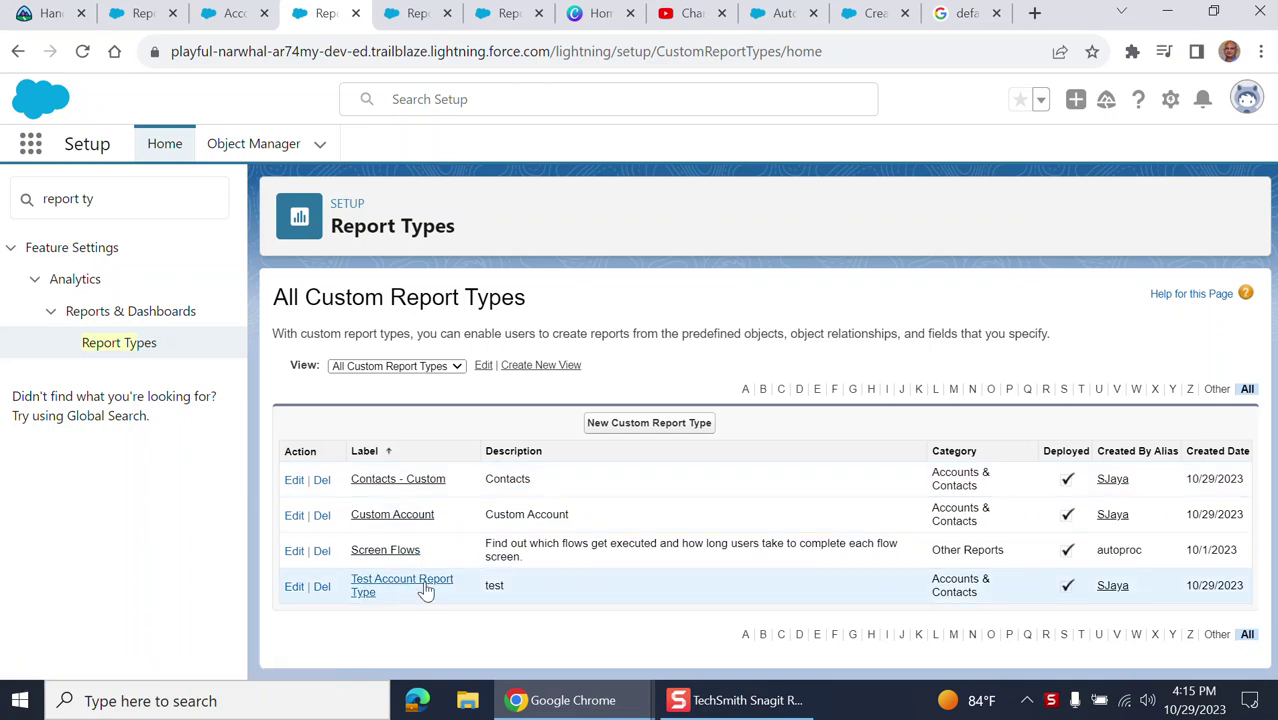
Step: Open Test Account Report Type and preview its column layout, finding Test Field among 59 Accounts fields
{"action": "left_click", "coordinate": [422, 587]}
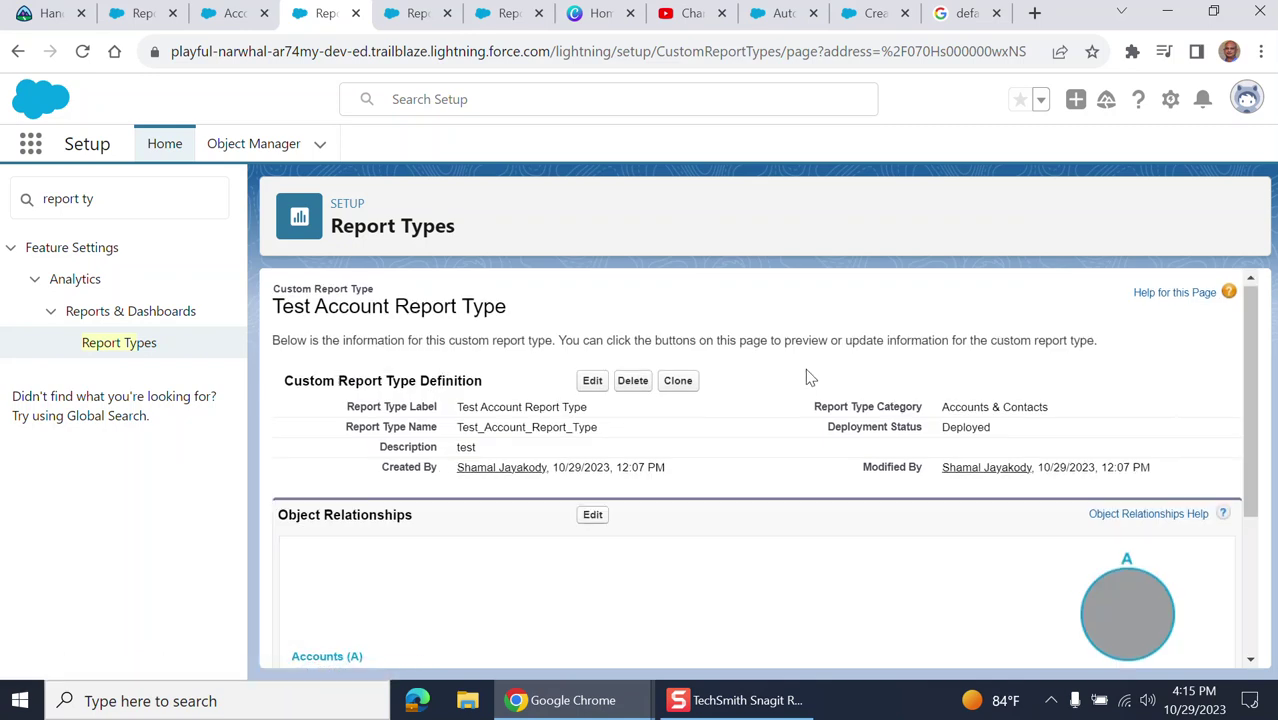
{"action": "scroll", "coordinate": [807, 374], "scroll_direction": "down", "scroll_amount": 3}
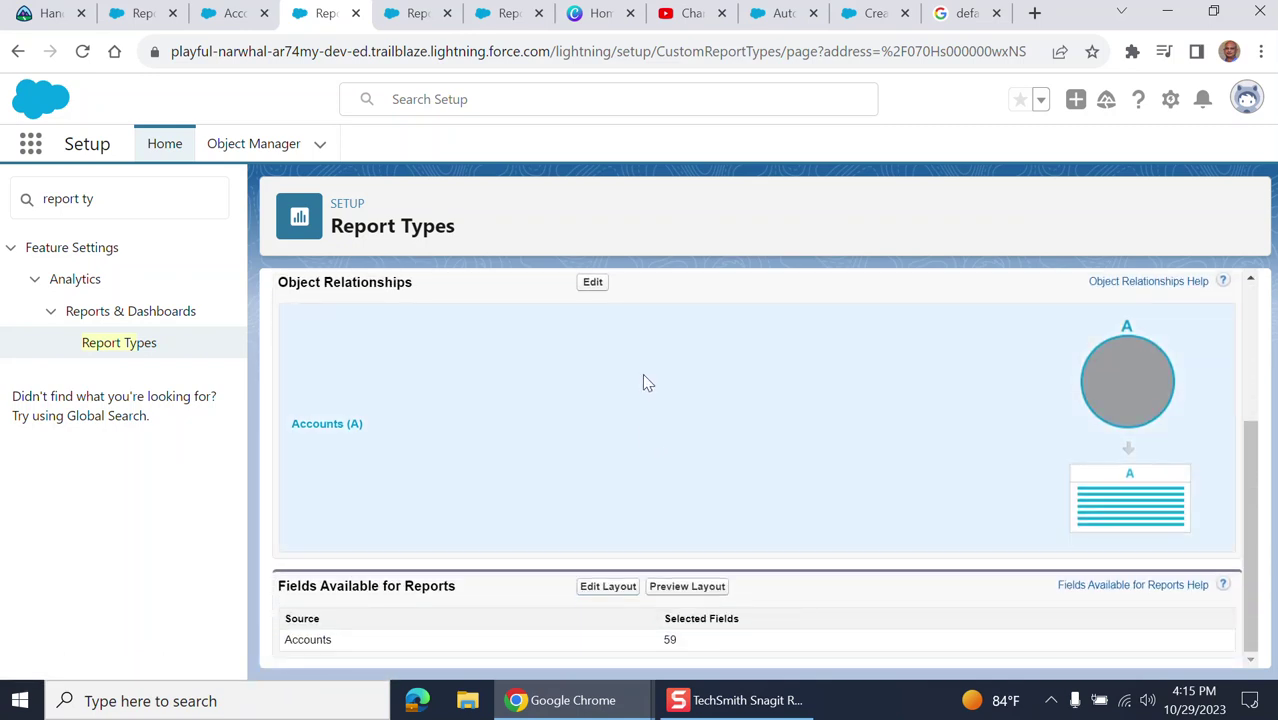
{"action": "left_click", "coordinate": [617, 596]}
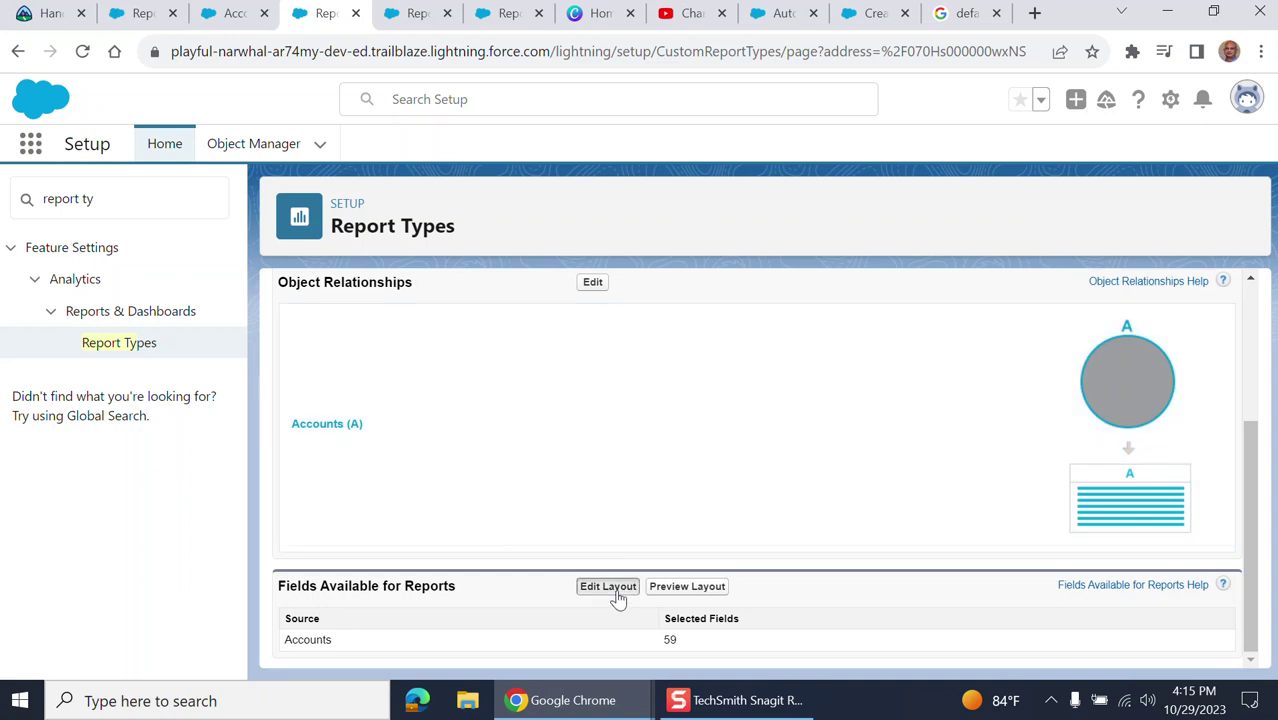
{"action": "left_click", "coordinate": [687, 587]}
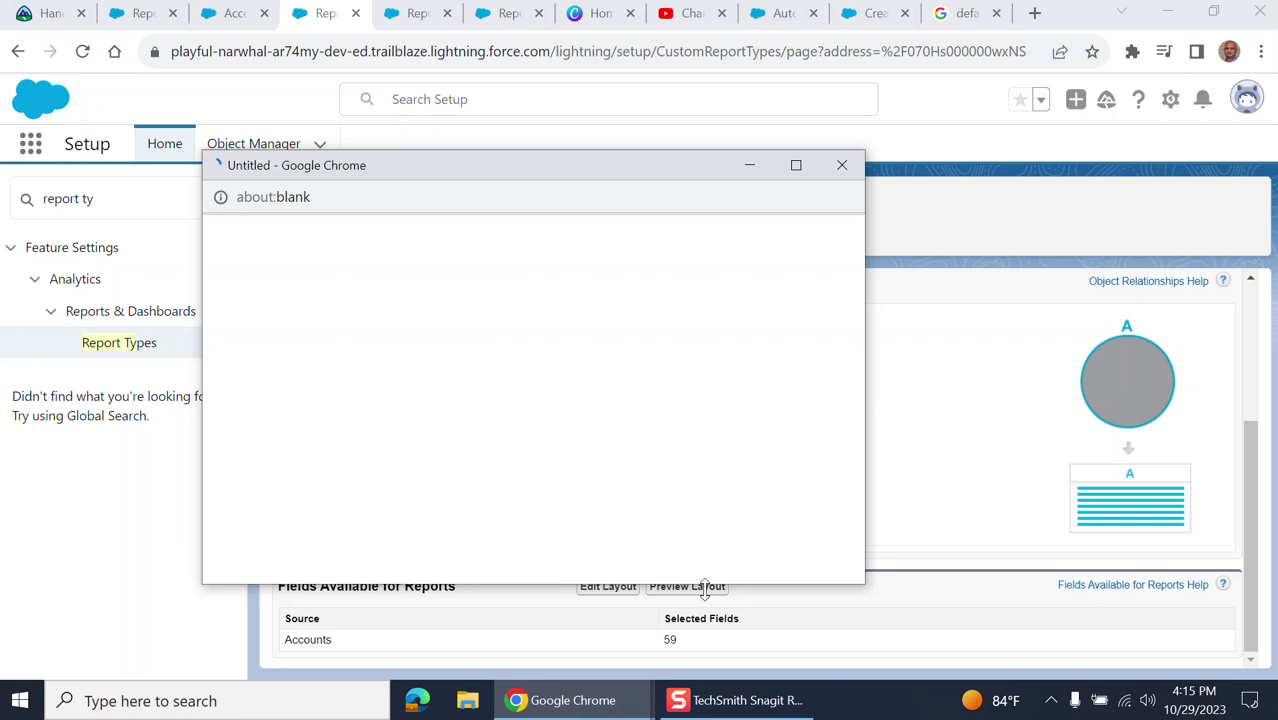
{"action": "scroll", "coordinate": [659, 323], "scroll_direction": "down", "scroll_amount": 3}
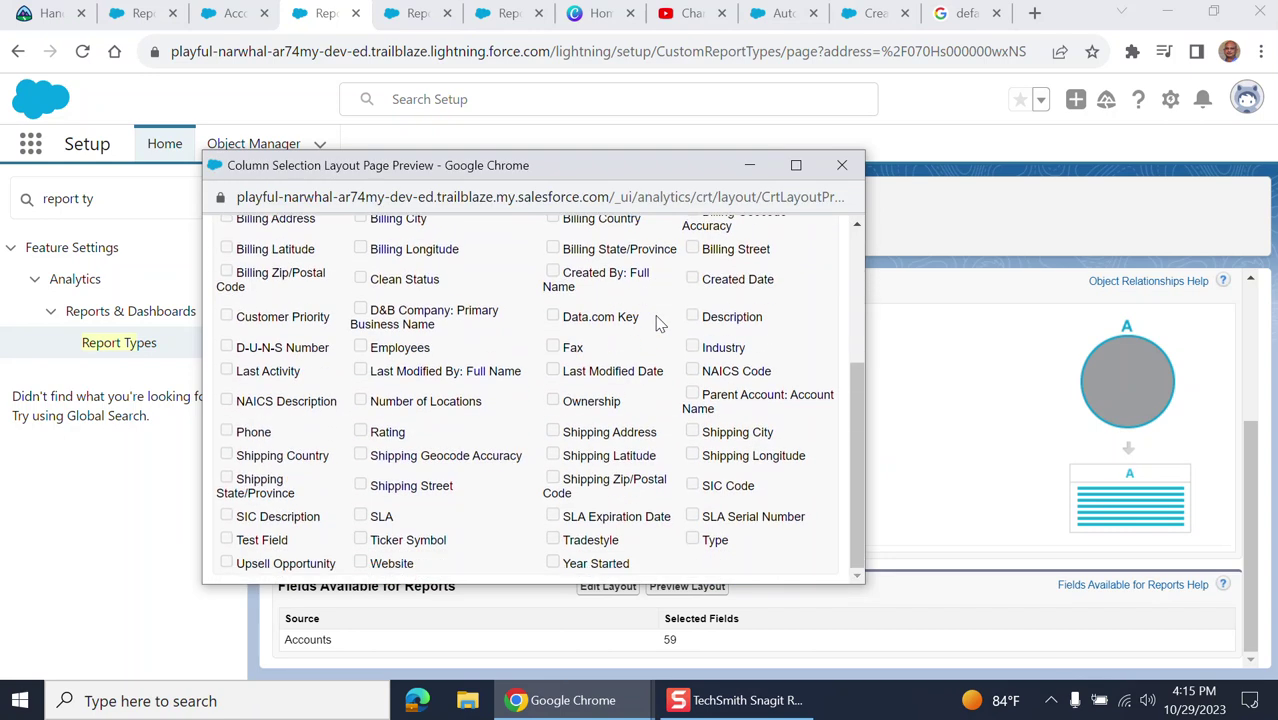
{"action": "scroll", "coordinate": [659, 323], "scroll_direction": "up", "scroll_amount": 3}
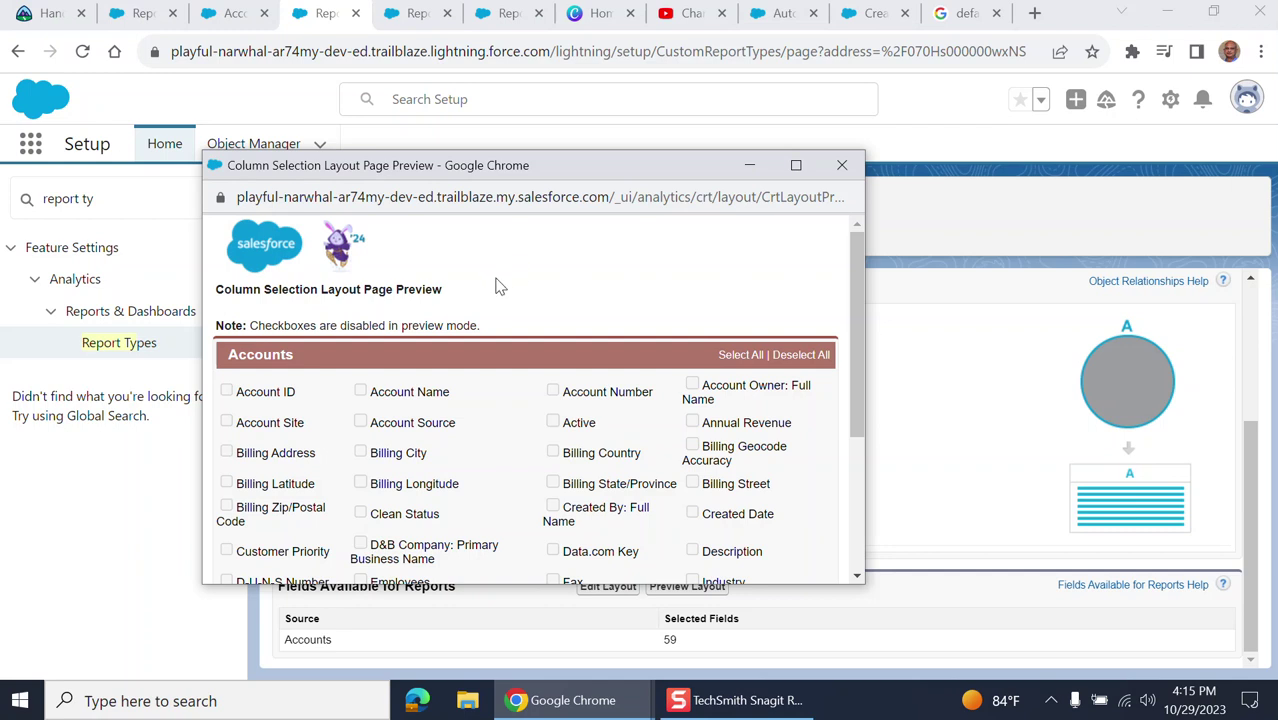
{"action": "scroll", "coordinate": [500, 287], "scroll_direction": "down", "scroll_amount": 5}
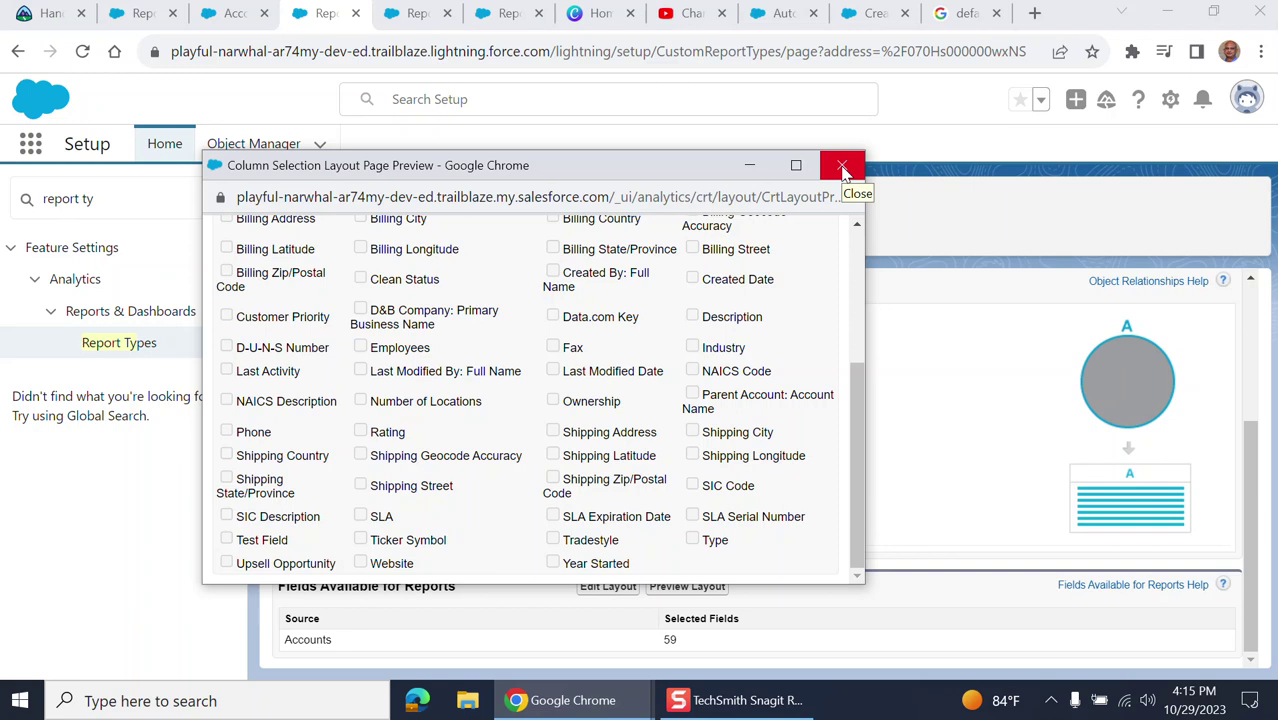
Step: Close the Column Selection Layout preview to return to the report type's detail page
{"action": "left_click", "coordinate": [843, 170]}
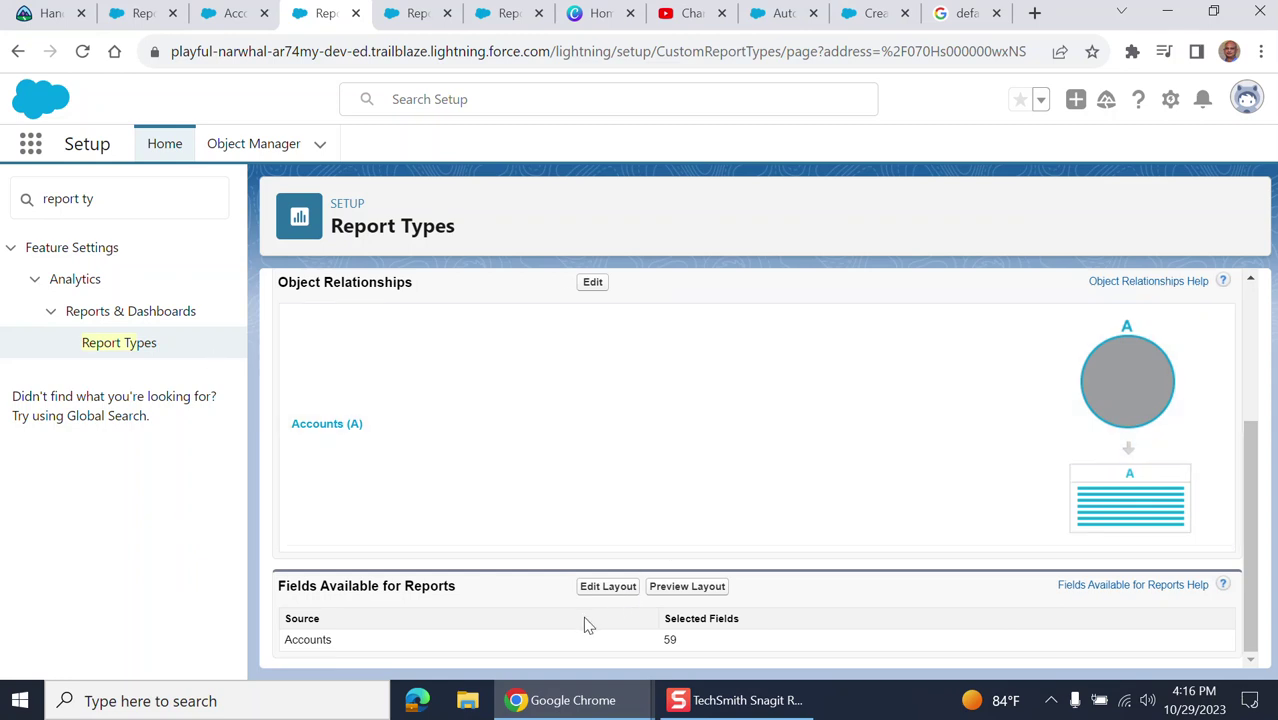
Step: Open the Test Account Report Type field layout editor and bring the Accounts section into view
{"action": "left_click", "coordinate": [600, 590]}
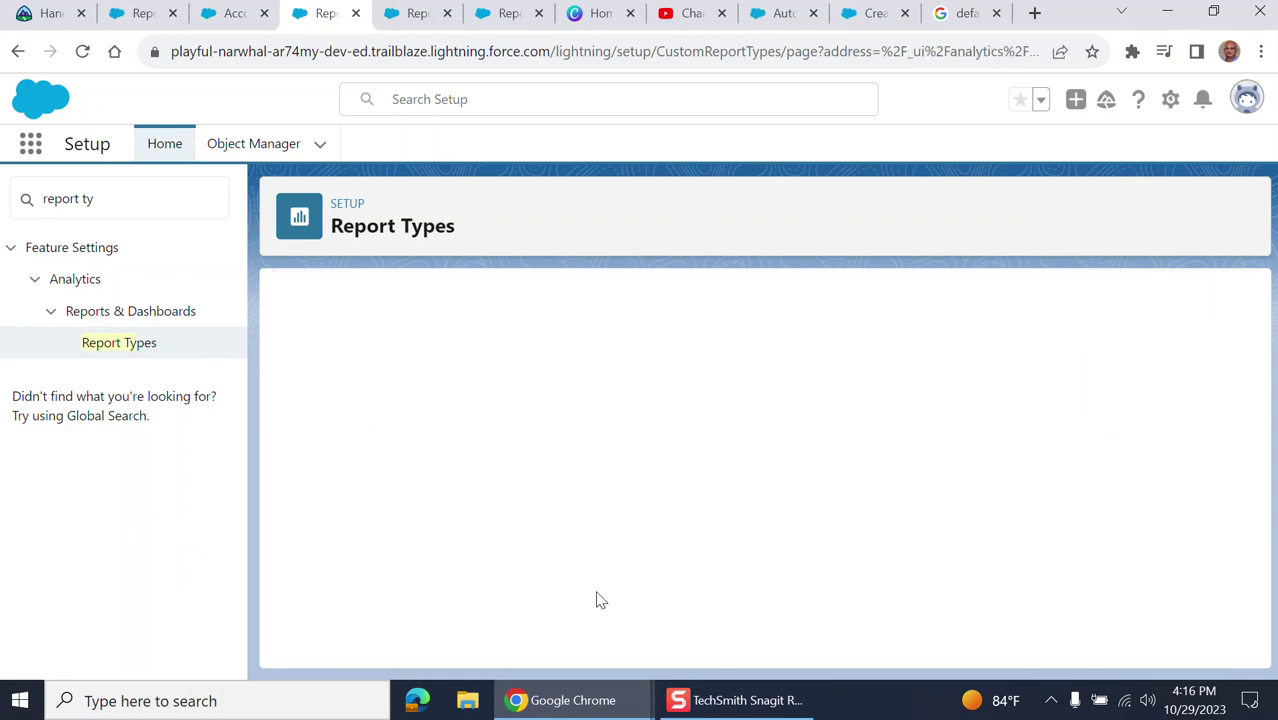
{"action": "scroll", "coordinate": [629, 401], "scroll_direction": "down", "scroll_amount": 5}
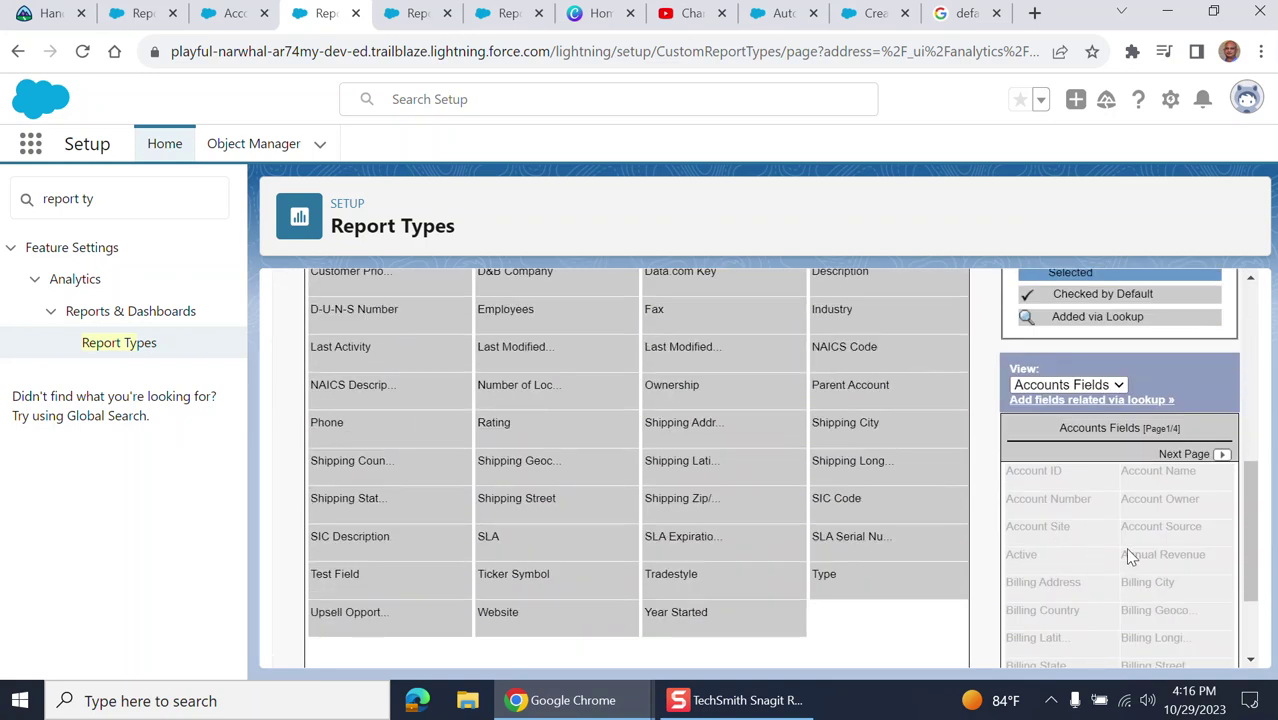
{"action": "scroll", "coordinate": [1117, 556], "scroll_direction": "down", "scroll_amount": 2}
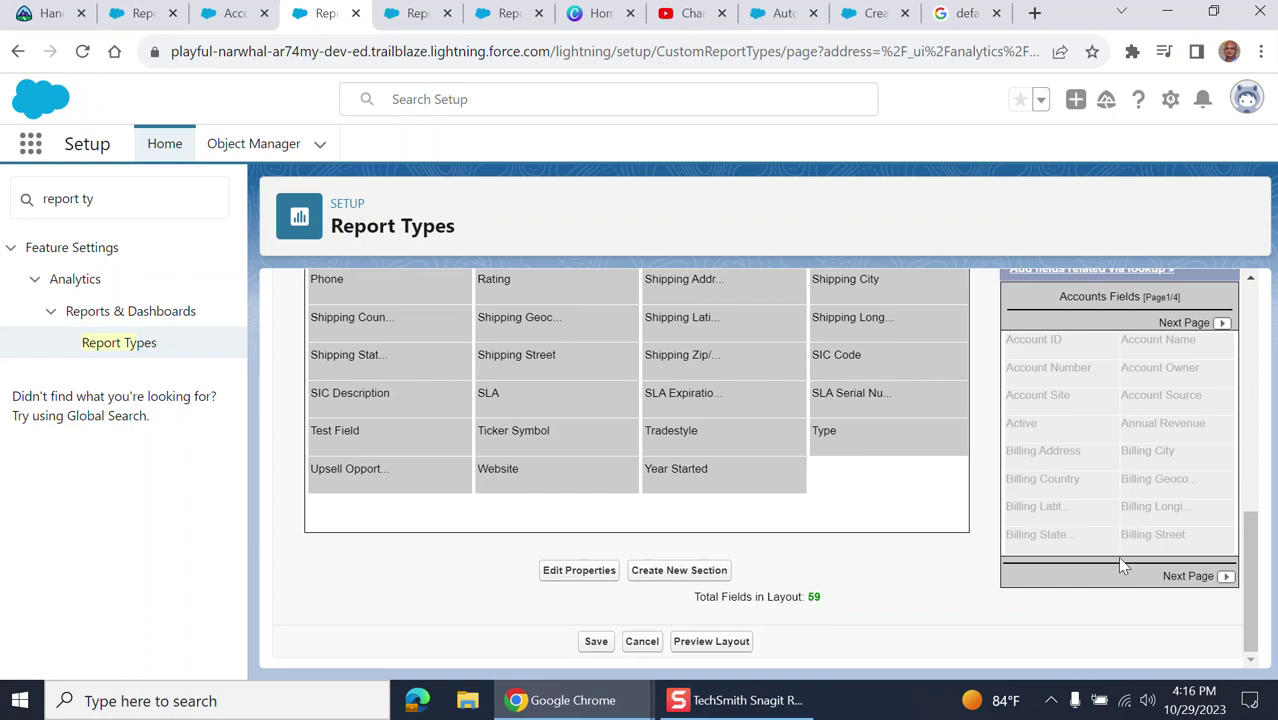
{"action": "scroll", "coordinate": [1117, 556], "scroll_direction": "up", "scroll_amount": 2}
{"action": "scroll", "coordinate": [1120, 562], "scroll_direction": "down", "scroll_amount": 1}
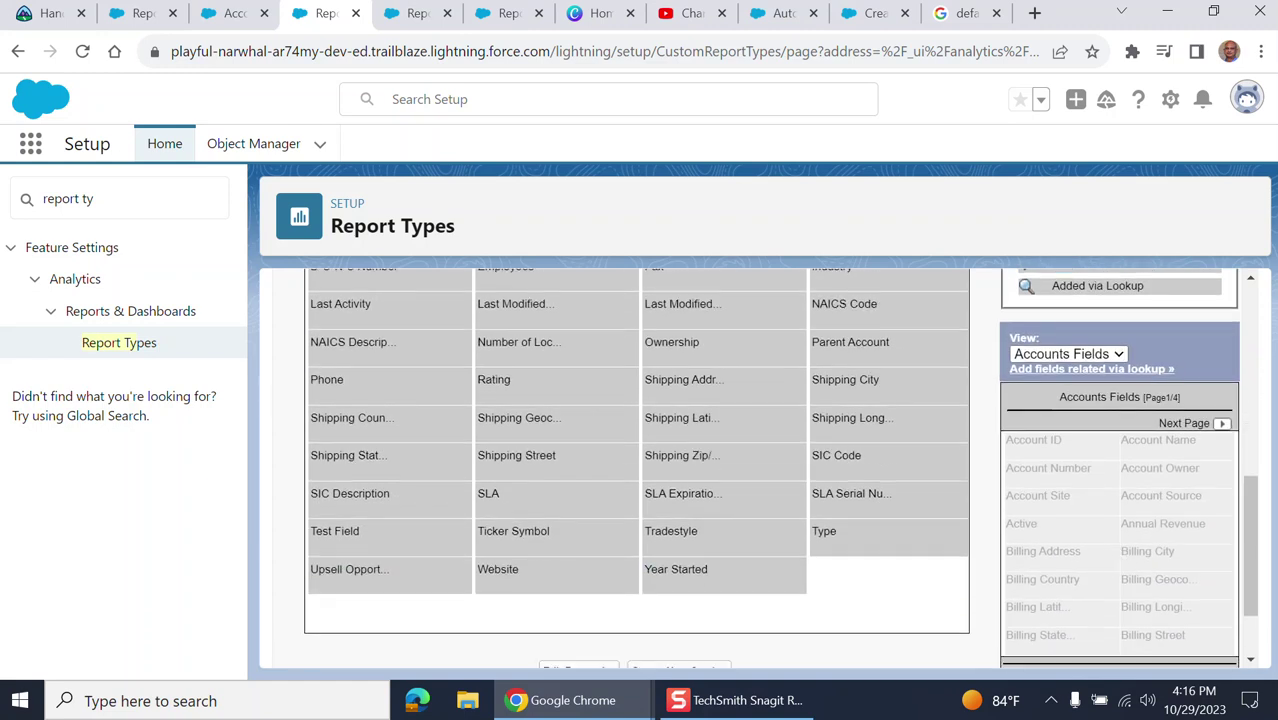
Step: Move Test Field in the Accounts section so it sits right after Tradestyle
{"action": "left_click", "coordinate": [330, 540]}
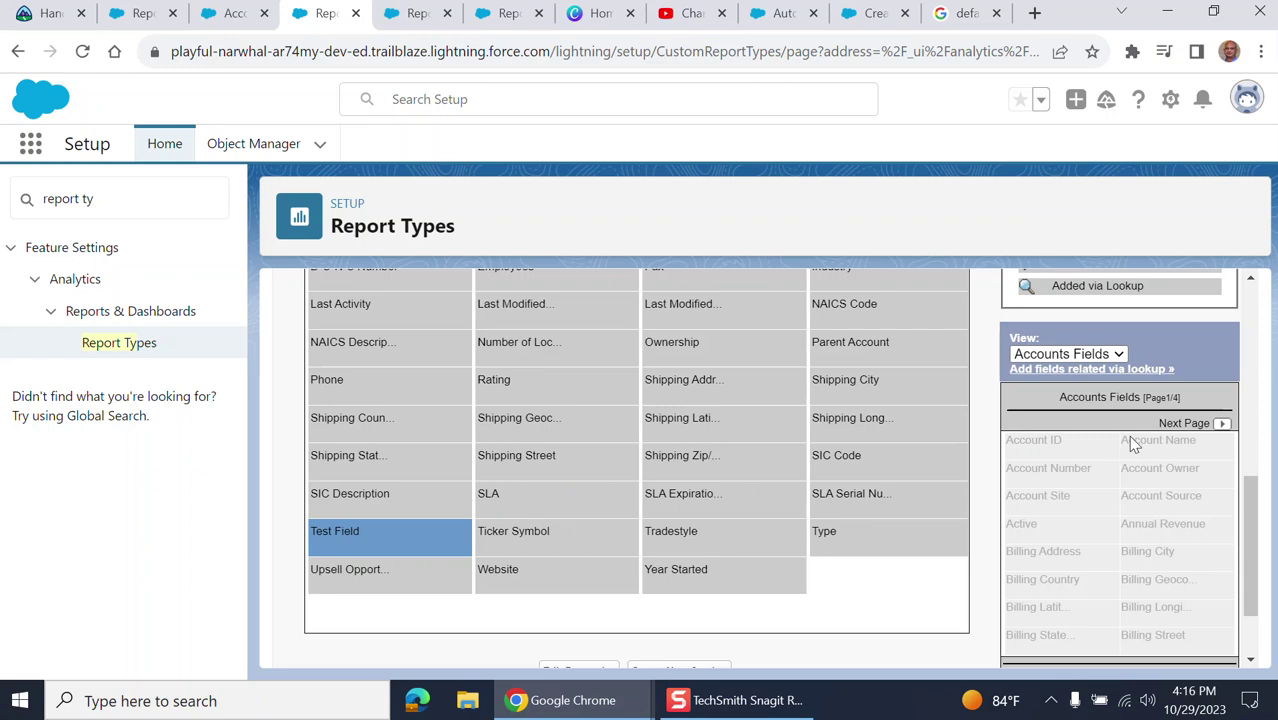
{"action": "scroll", "coordinate": [700, 400], "scroll_direction": "up", "scroll_amount": 4}
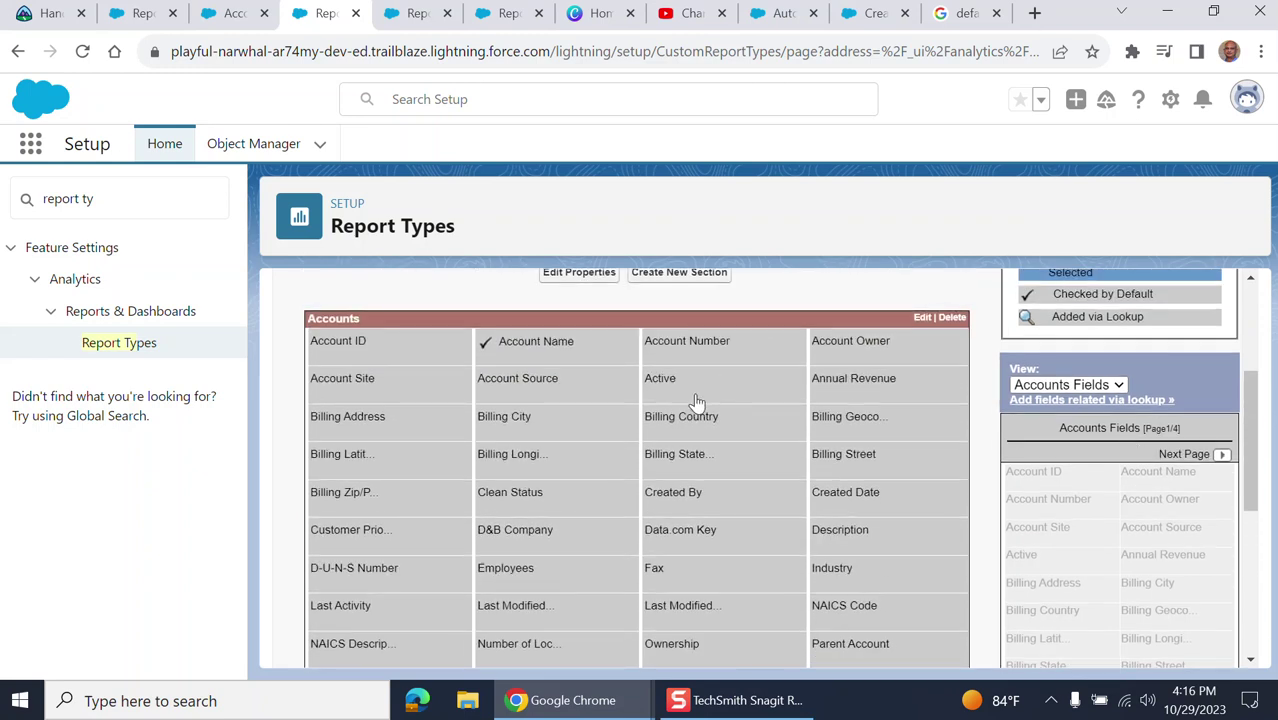
{"action": "scroll", "coordinate": [704, 390], "scroll_direction": "down", "scroll_amount": 4}
{"action": "scroll", "coordinate": [368, 539], "scroll_direction": "up", "scroll_amount": 4}
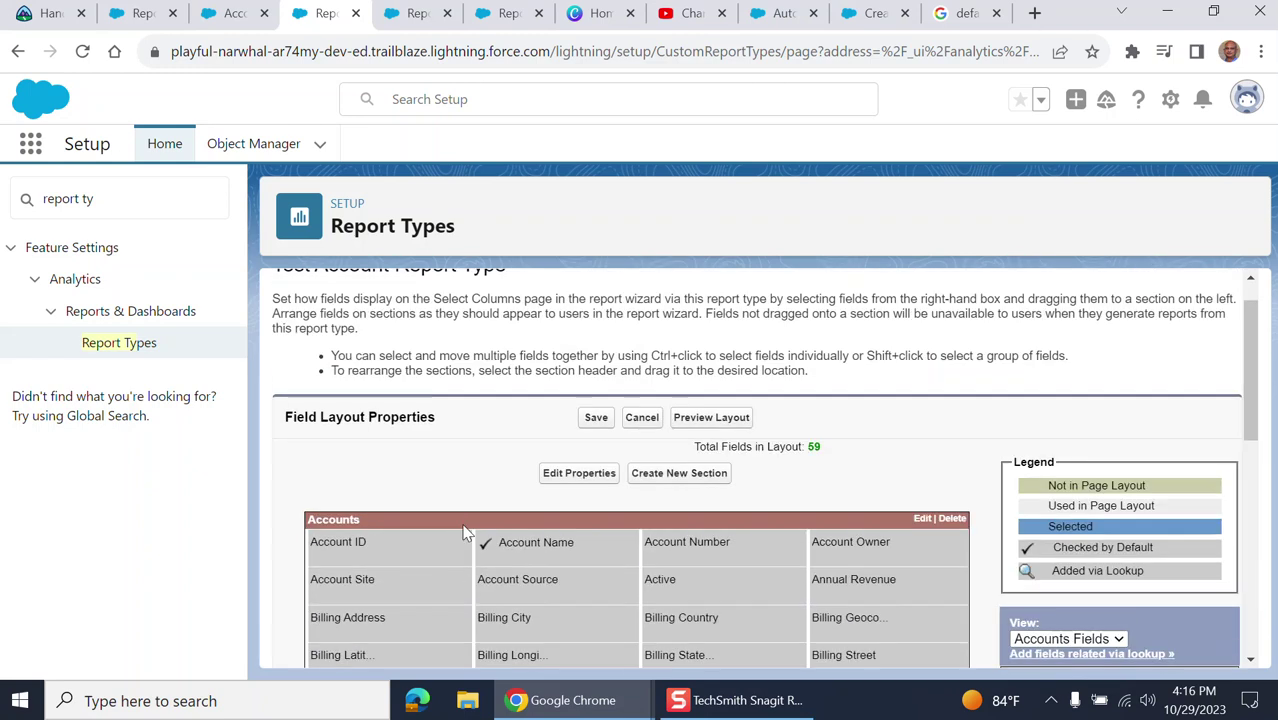
{"action": "scroll", "coordinate": [471, 533], "scroll_direction": "down", "scroll_amount": 4}
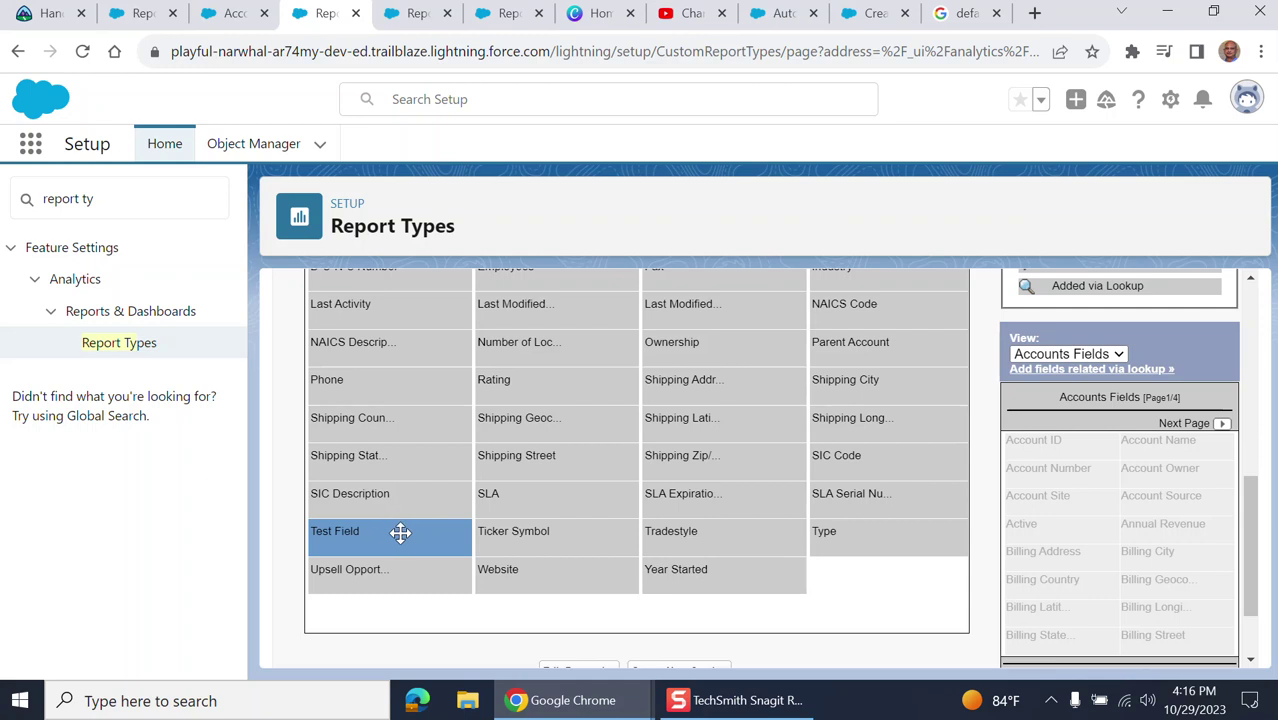
{"action": "left_click_drag", "start_coordinate": [402, 531], "coordinate": [1060, 518]}
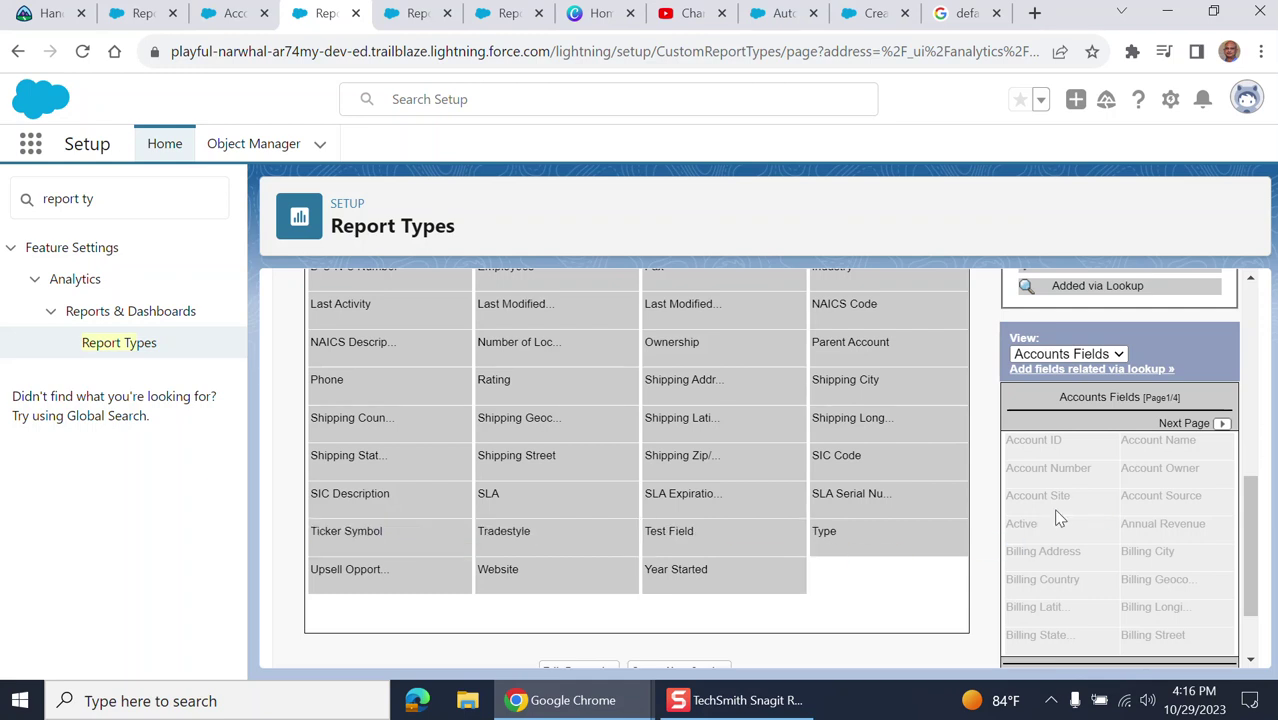
{"action": "scroll", "coordinate": [1085, 499], "scroll_direction": "up", "scroll_amount": 5}
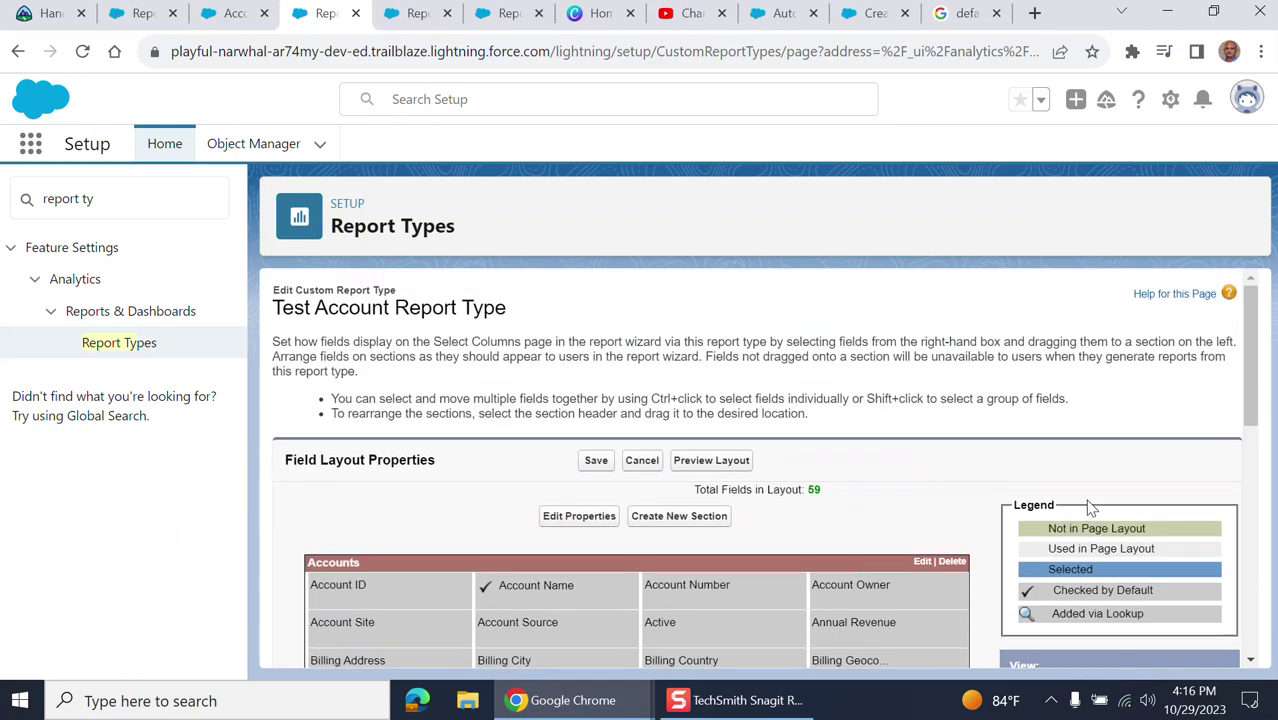
{"action": "scroll", "coordinate": [1085, 499], "scroll_direction": "down", "scroll_amount": 3}
{"action": "scroll", "coordinate": [1085, 499], "scroll_direction": "down", "scroll_amount": 2}
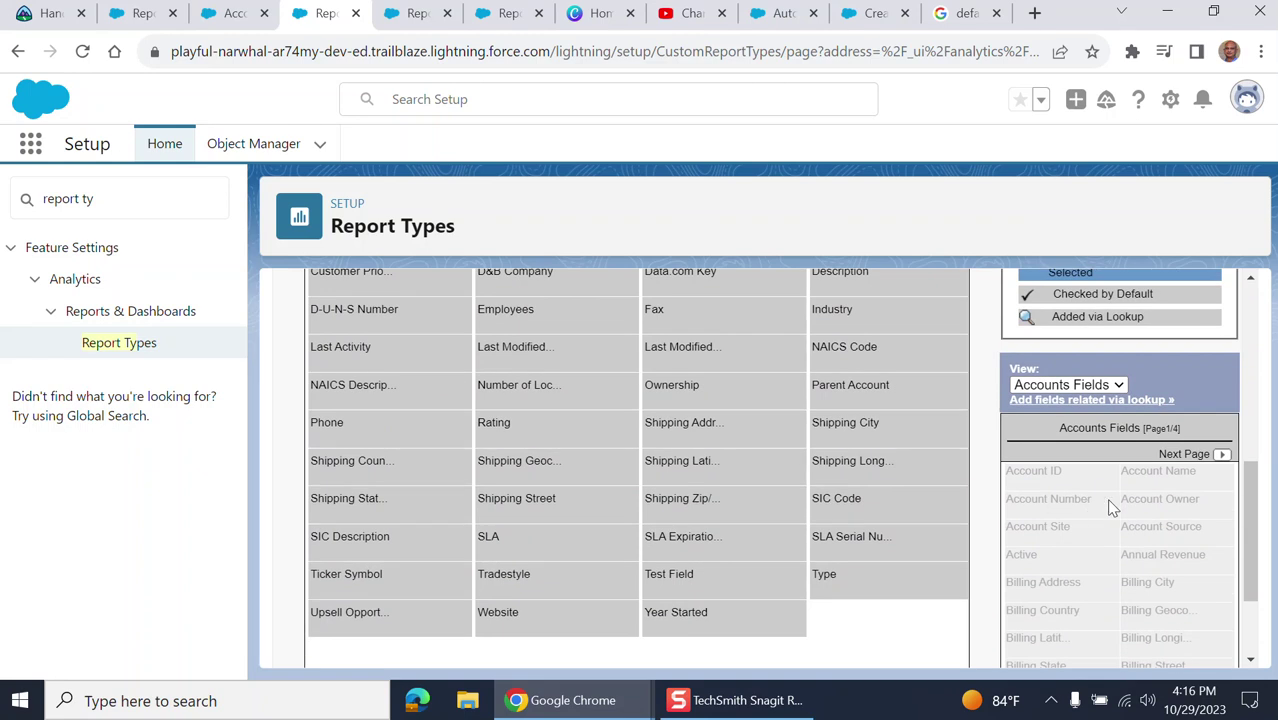
{"action": "scroll", "coordinate": [1110, 508], "scroll_direction": "up", "scroll_amount": 4}
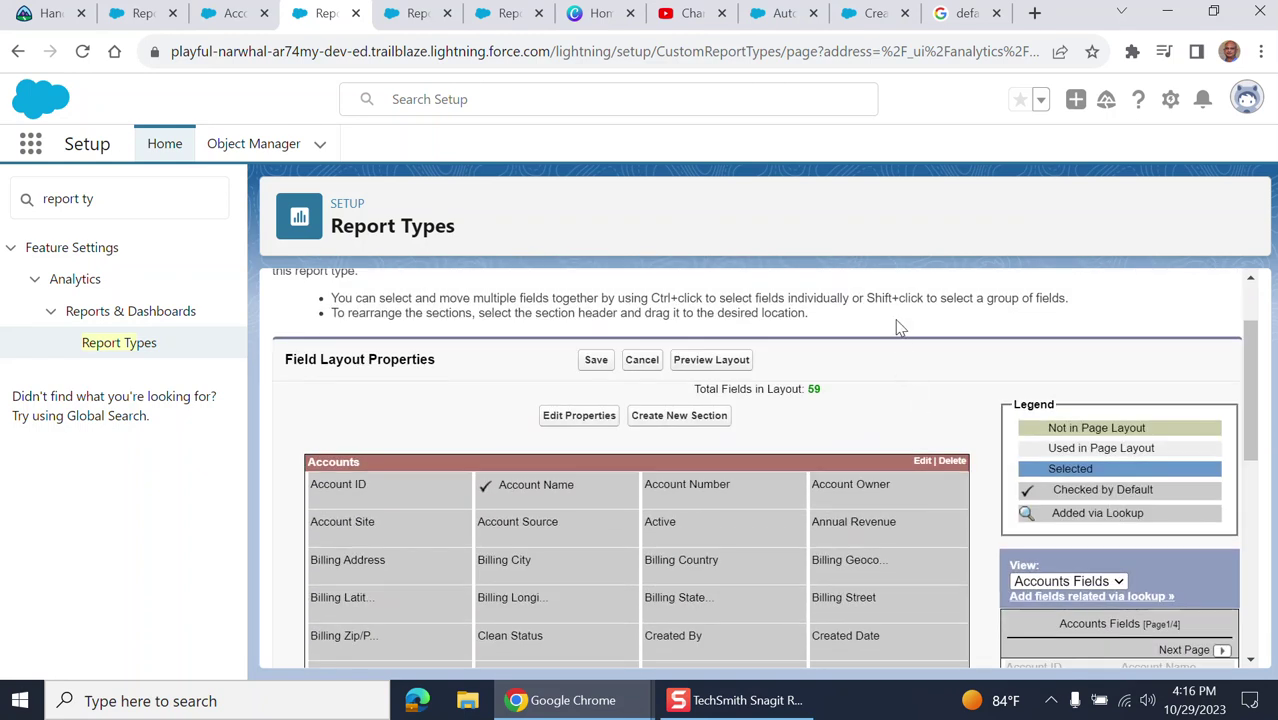
Step: Search the page for 'test' to confirm Test Field beside Tradestyle, and page the Accounts fields to 4/4
{"action": "key", "text": "ctrl+f"}
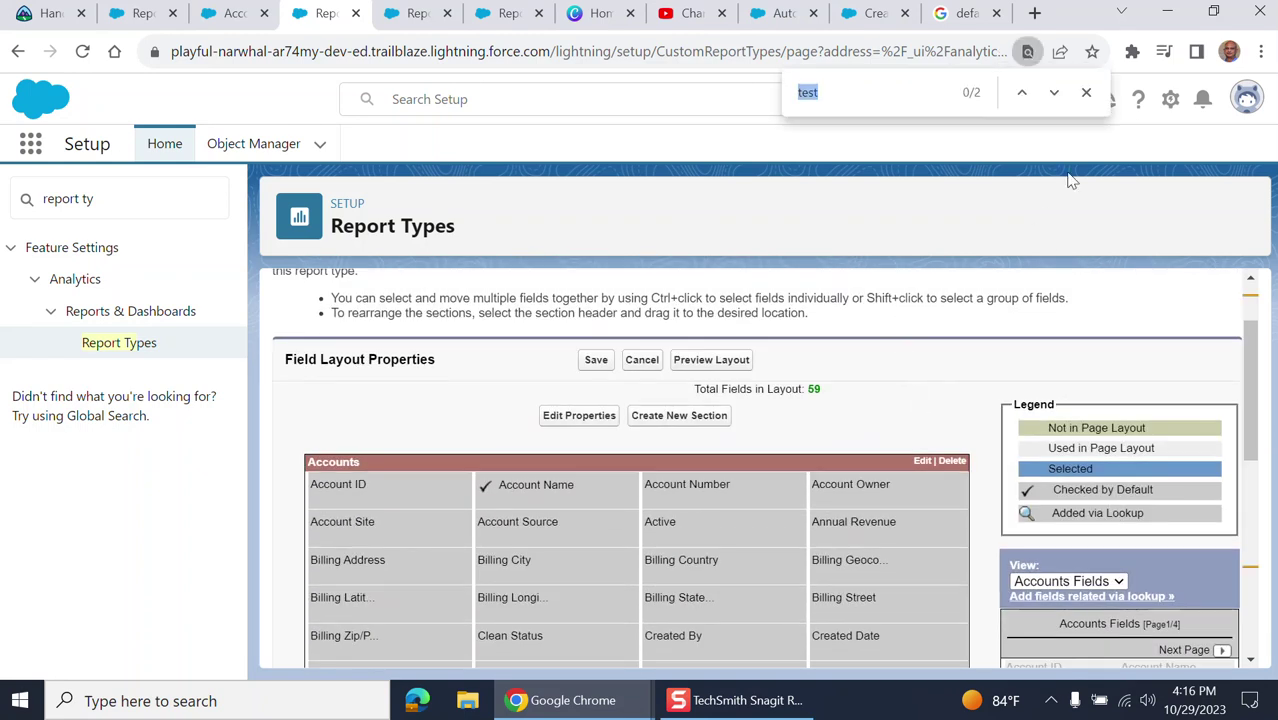
{"action": "left_click", "coordinate": [1062, 96]}
{"action": "left_click", "coordinate": [1062, 96]}
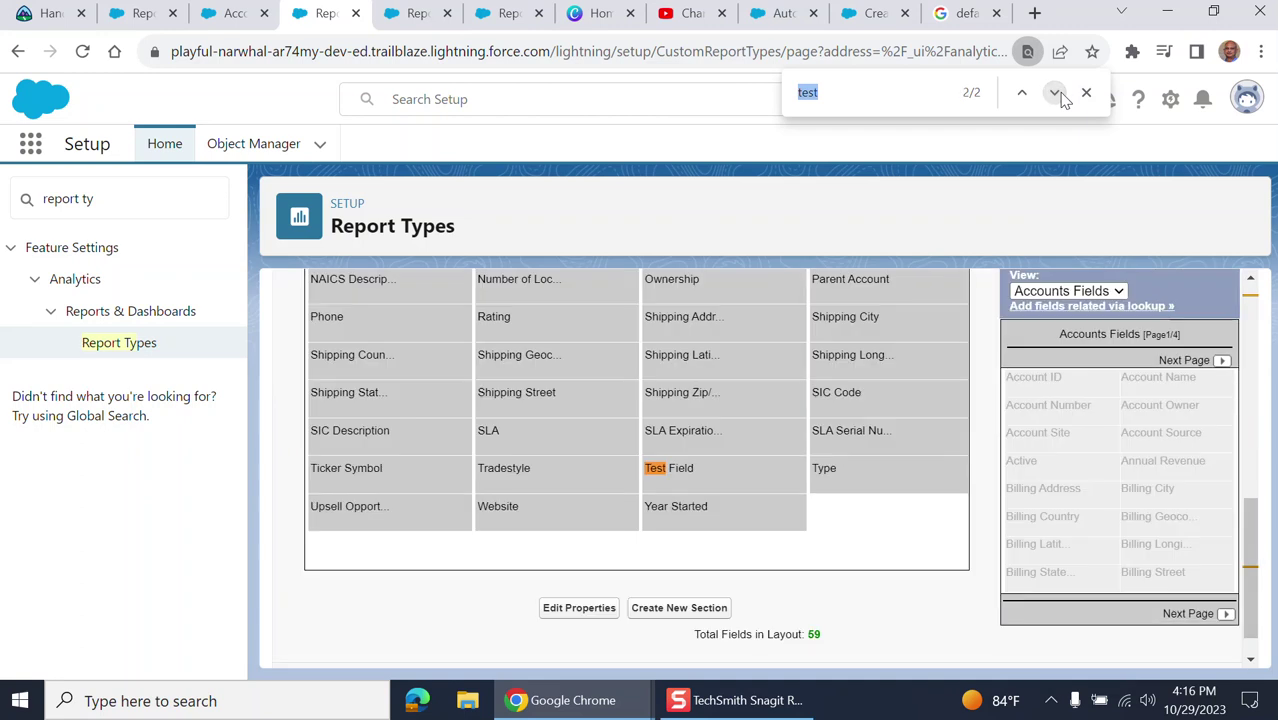
{"action": "left_click", "coordinate": [707, 476]}
{"action": "left_click_drag", "start_coordinate": [708, 467], "coordinate": [1127, 447]}
{"action": "left_click", "coordinate": [735, 700]}
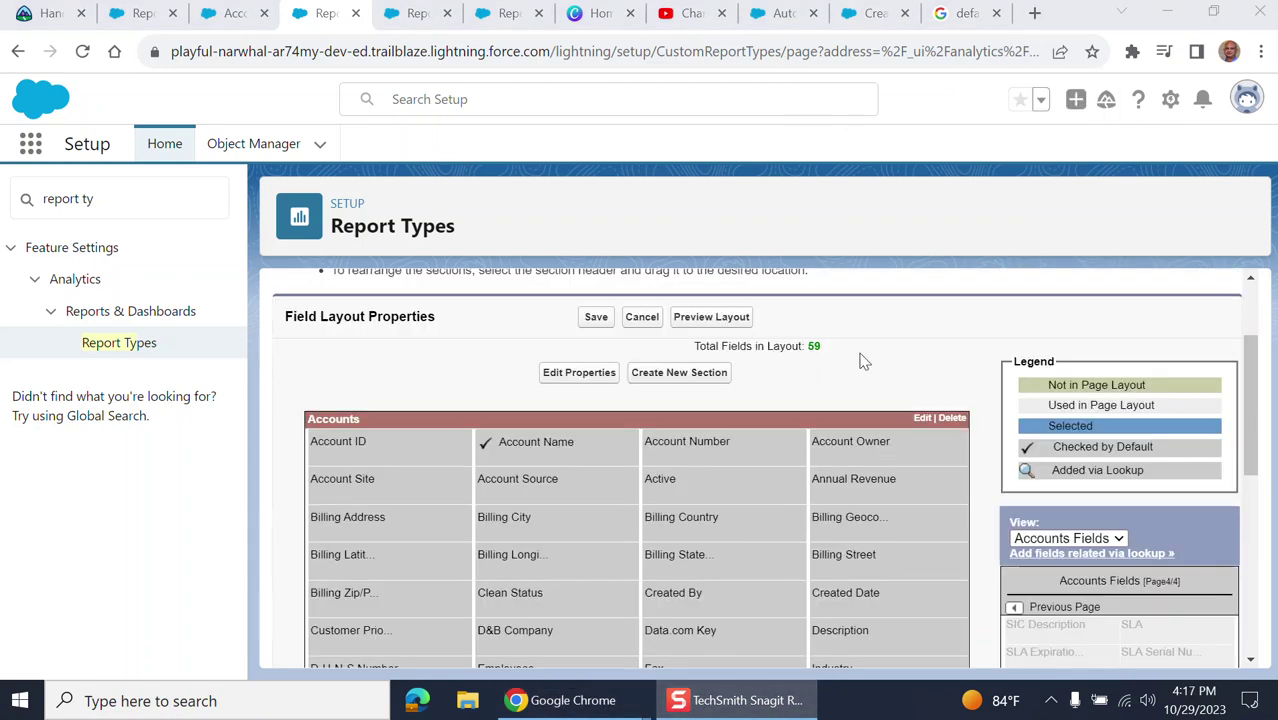
{"action": "scroll", "coordinate": [861, 357], "scroll_direction": "down", "scroll_amount": 4}
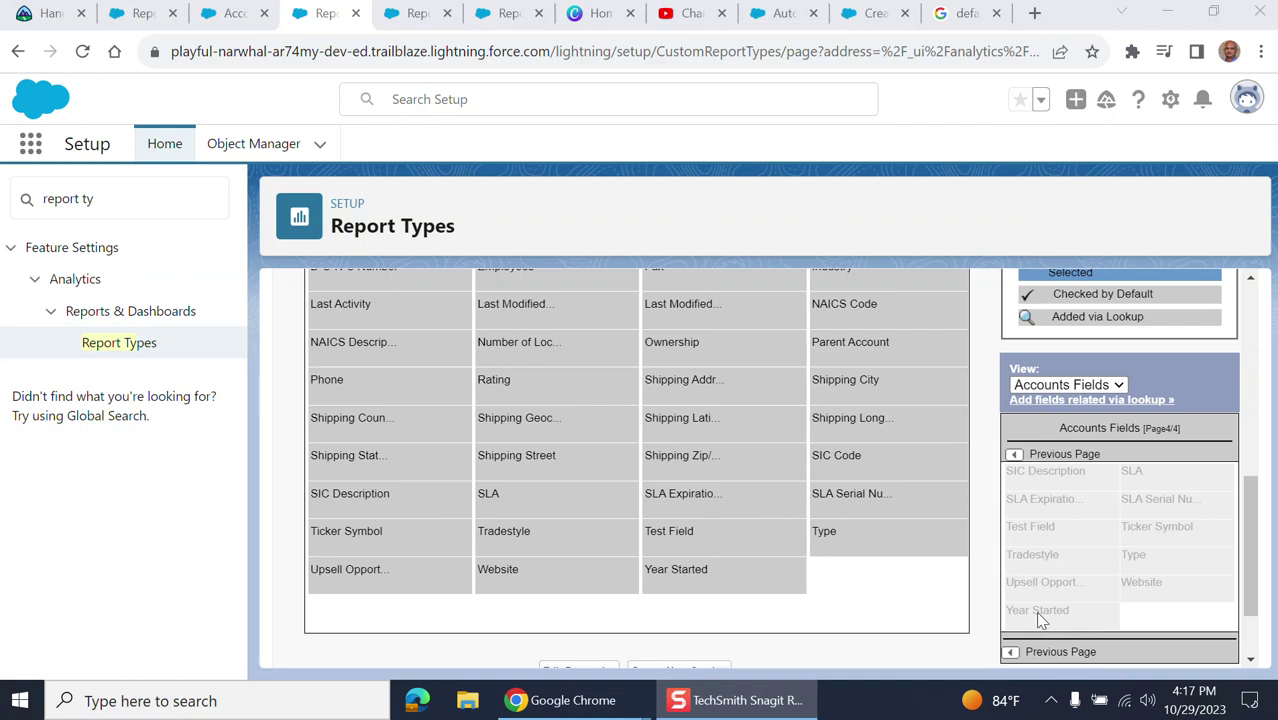
Step: Save the report type's field layout, then switch to the Account object's Fields & Relationships list
{"action": "scroll", "coordinate": [650, 448], "scroll_direction": "up", "scroll_amount": 5}
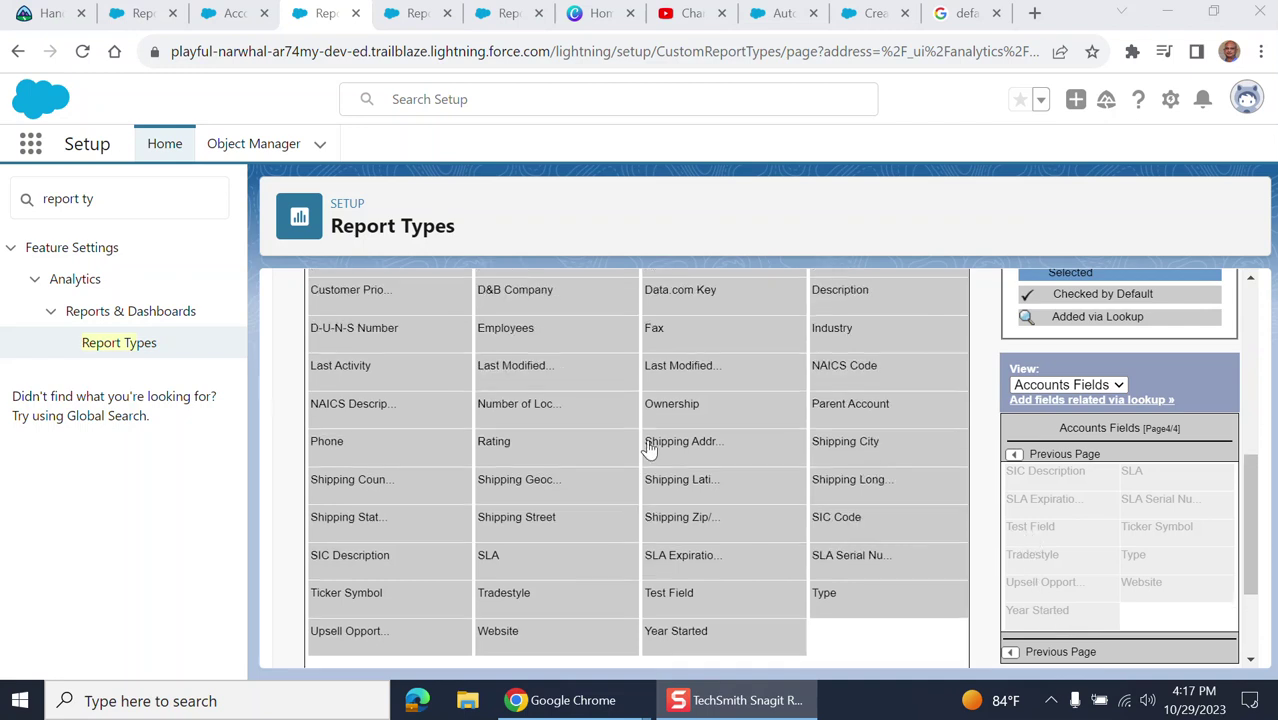
{"action": "left_click", "coordinate": [597, 465]}
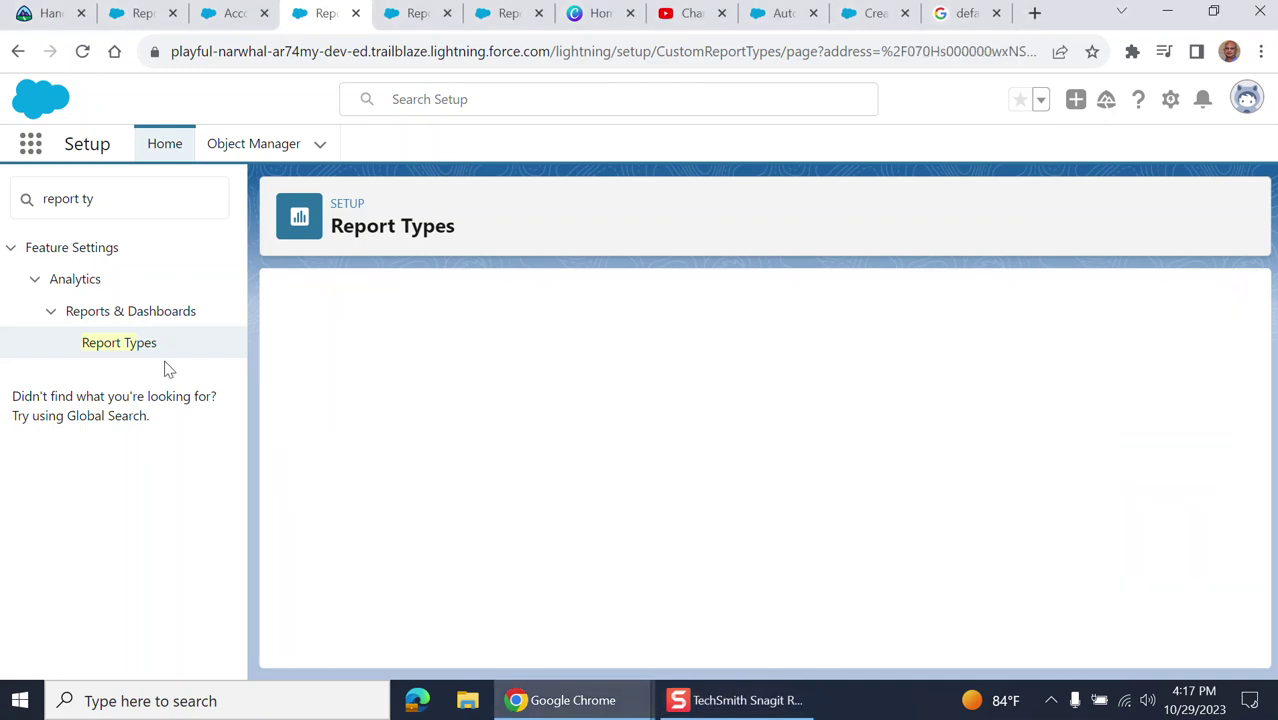
{"action": "scroll", "coordinate": [650, 297], "scroll_direction": "down", "scroll_amount": 3}
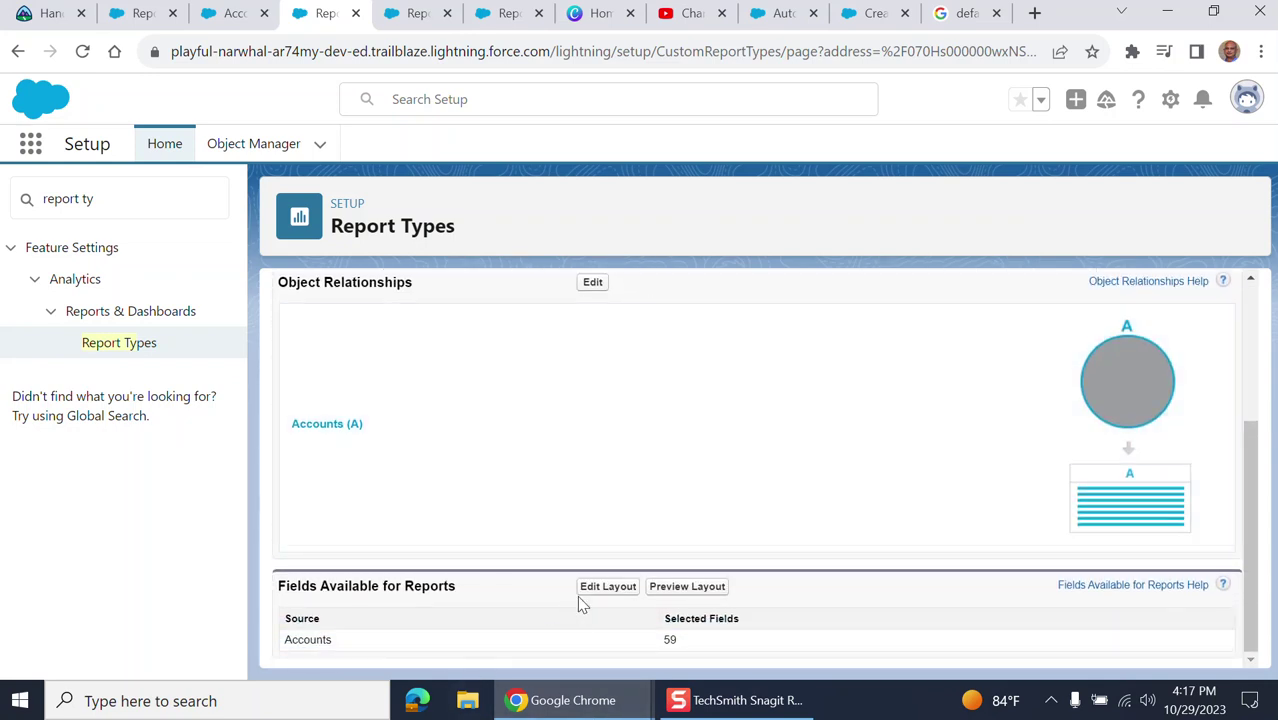
{"action": "scroll", "coordinate": [610, 603], "scroll_direction": "up", "scroll_amount": 5}
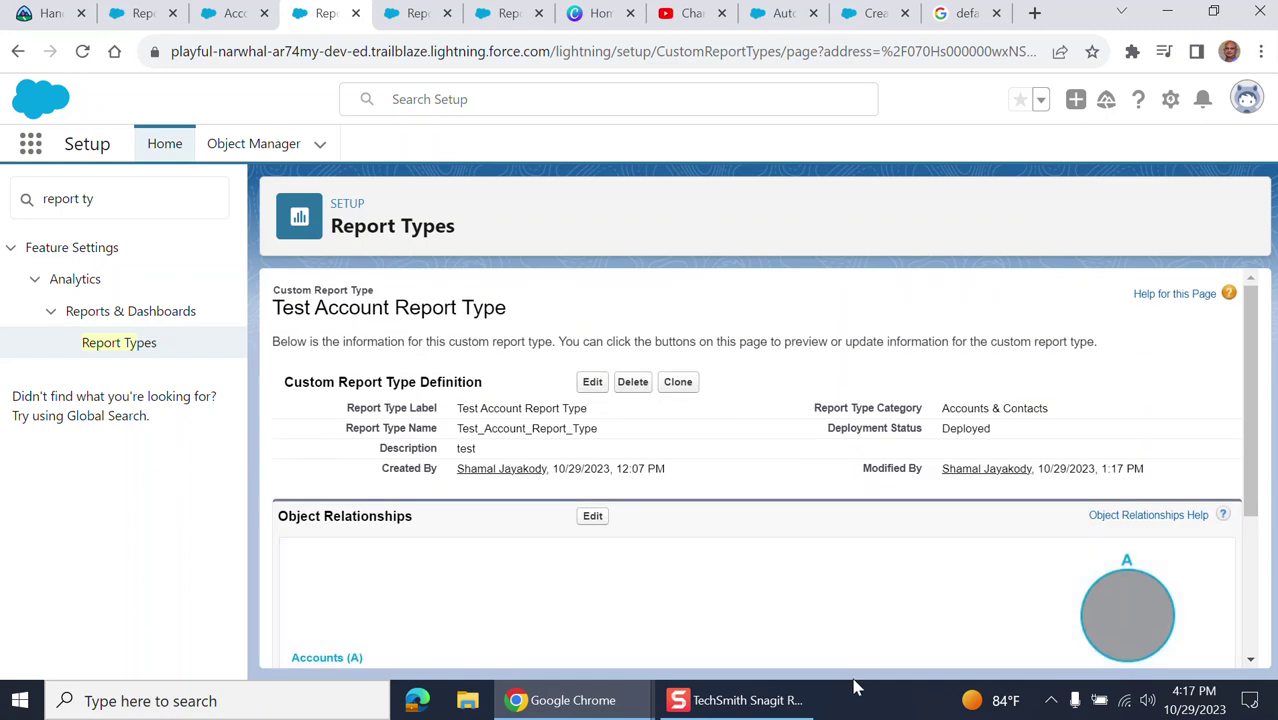
{"action": "left_click", "coordinate": [236, 14]}
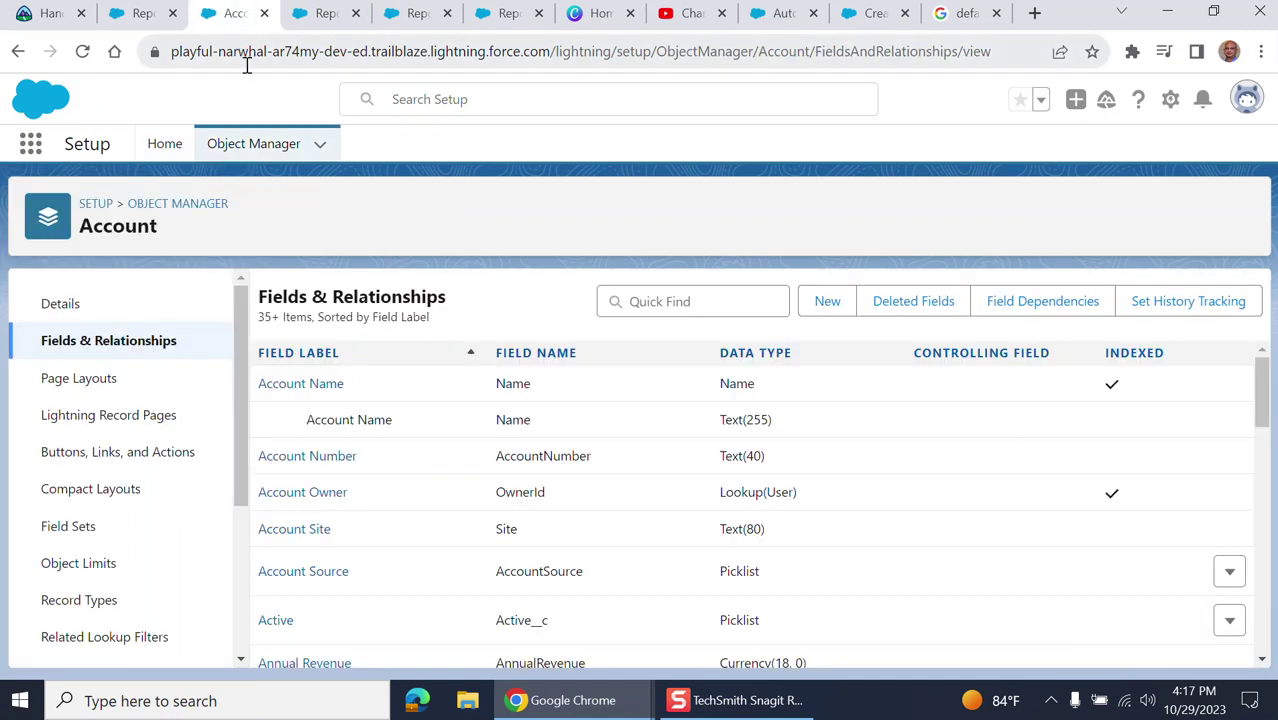
Step: Create a new report from Test Account Report Type, selected under All report types
{"action": "left_click", "coordinate": [143, 16]}
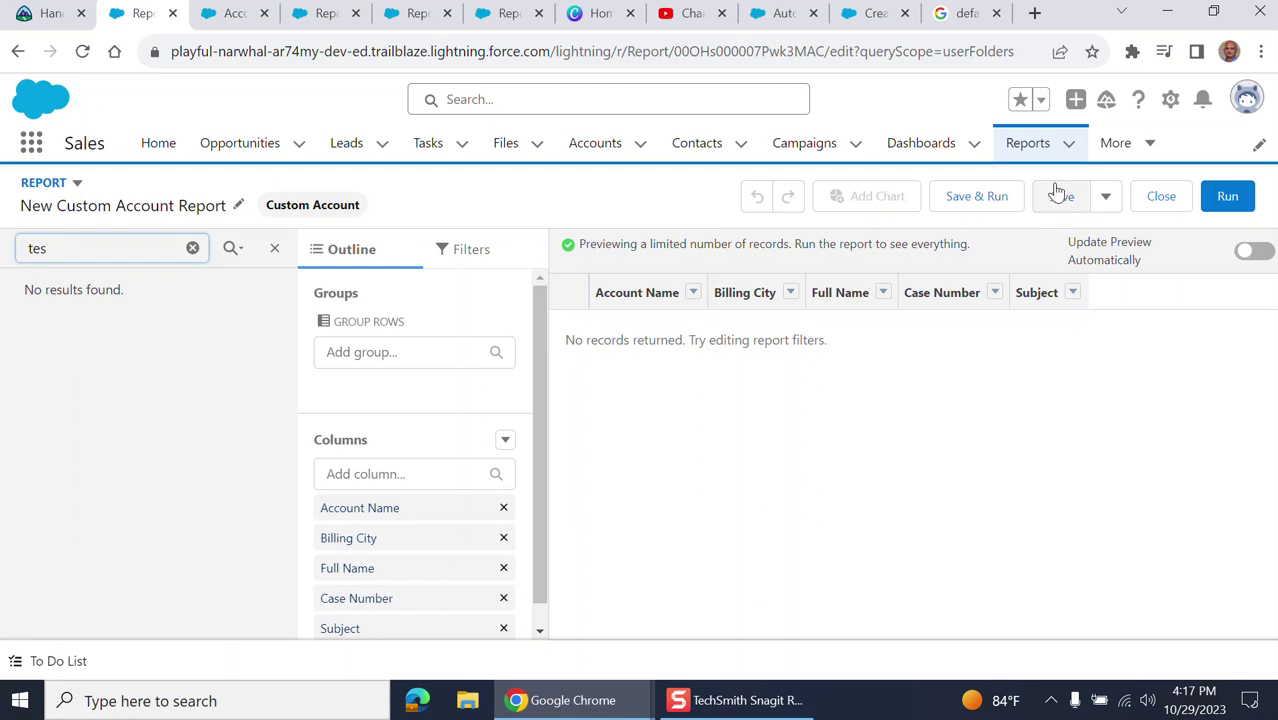
{"action": "left_click", "coordinate": [1030, 145]}
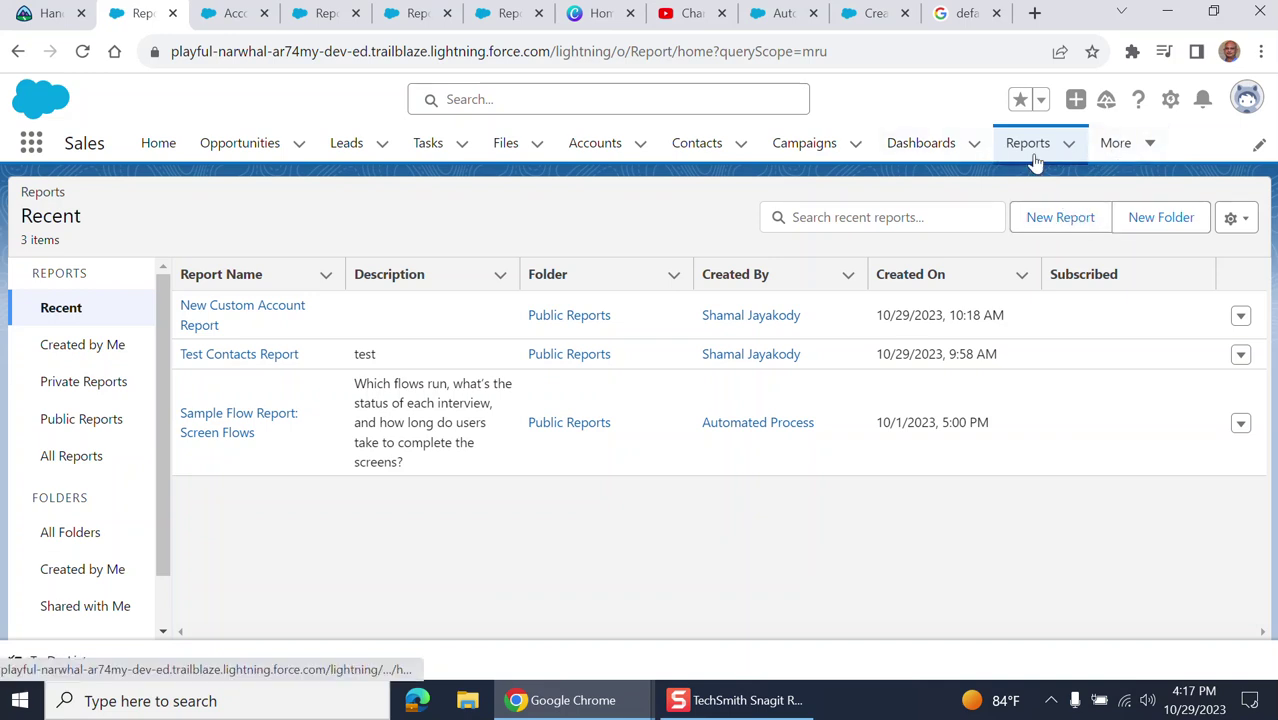
{"action": "left_click", "coordinate": [1049, 229]}
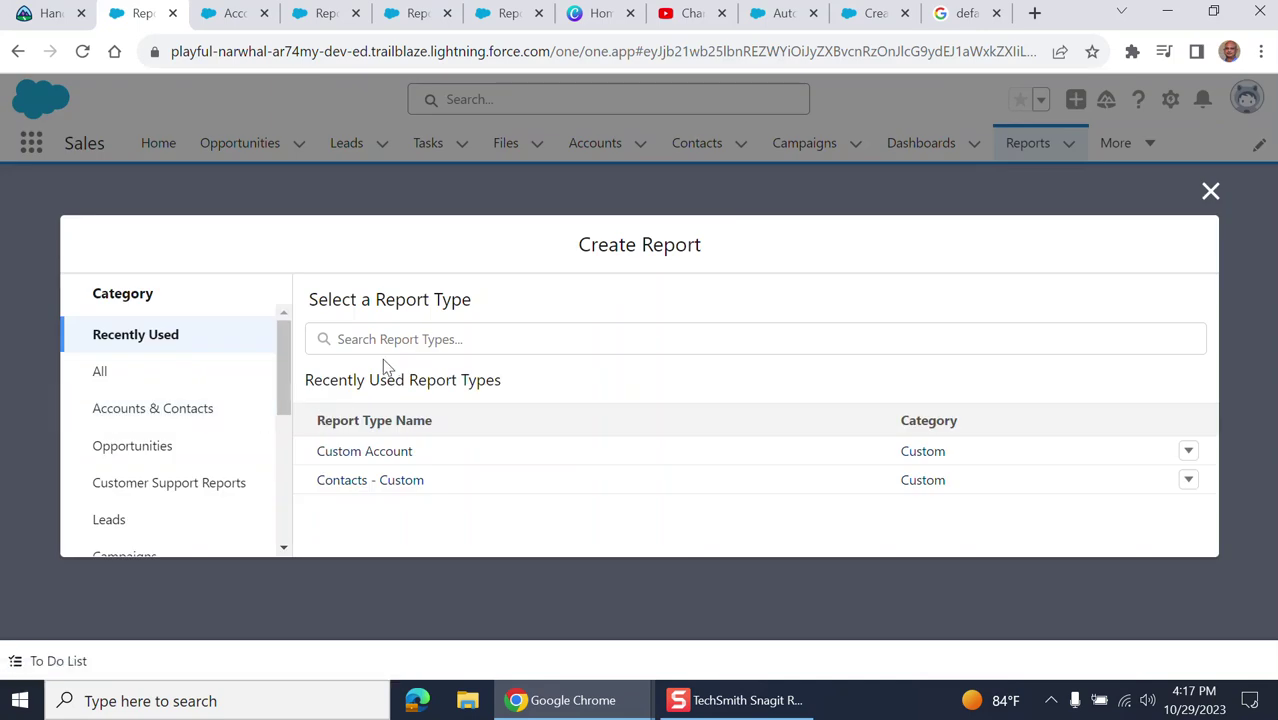
{"action": "left_click", "coordinate": [101, 371]}
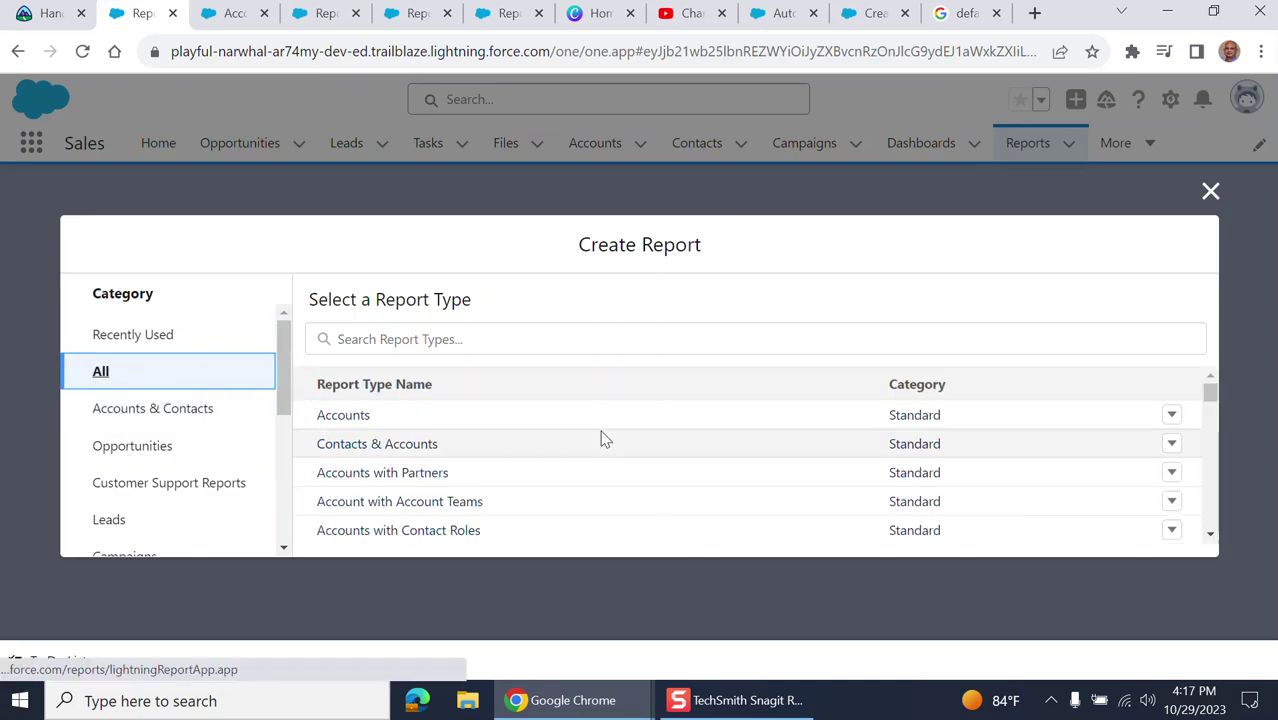
{"action": "scroll", "coordinate": [600, 438], "scroll_direction": "down", "scroll_amount": 3}
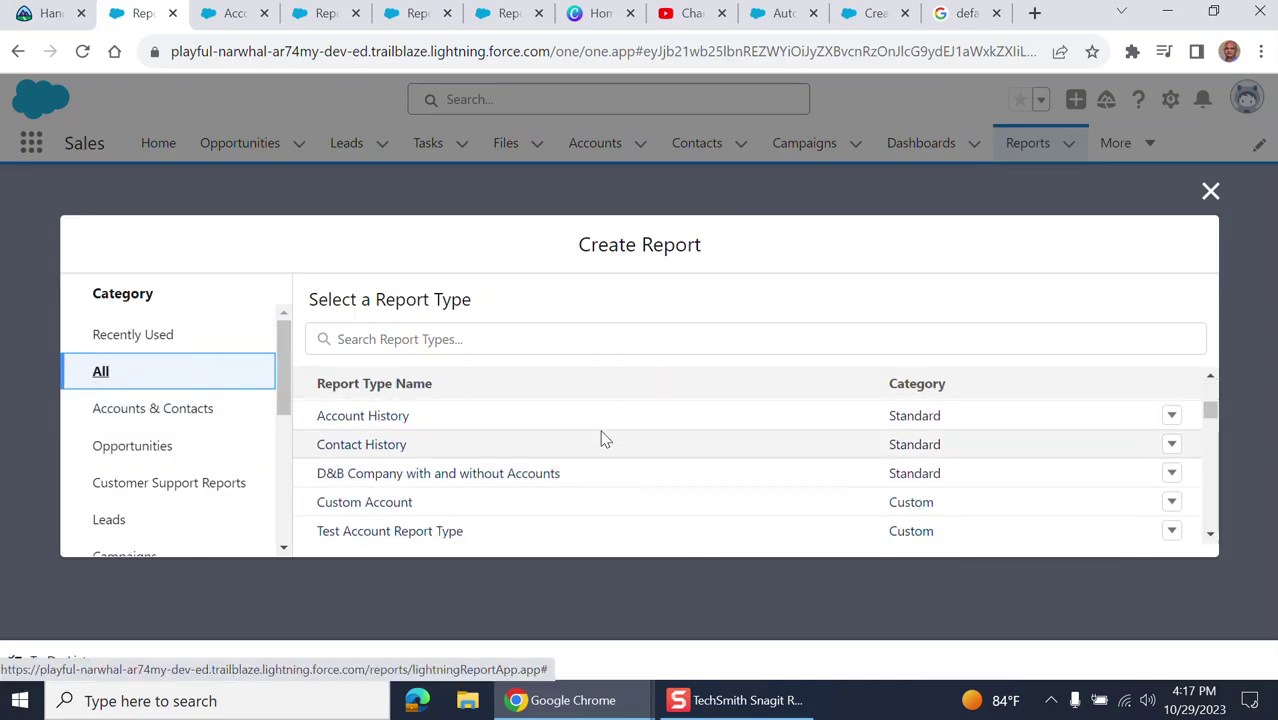
{"action": "left_click", "coordinate": [397, 540]}
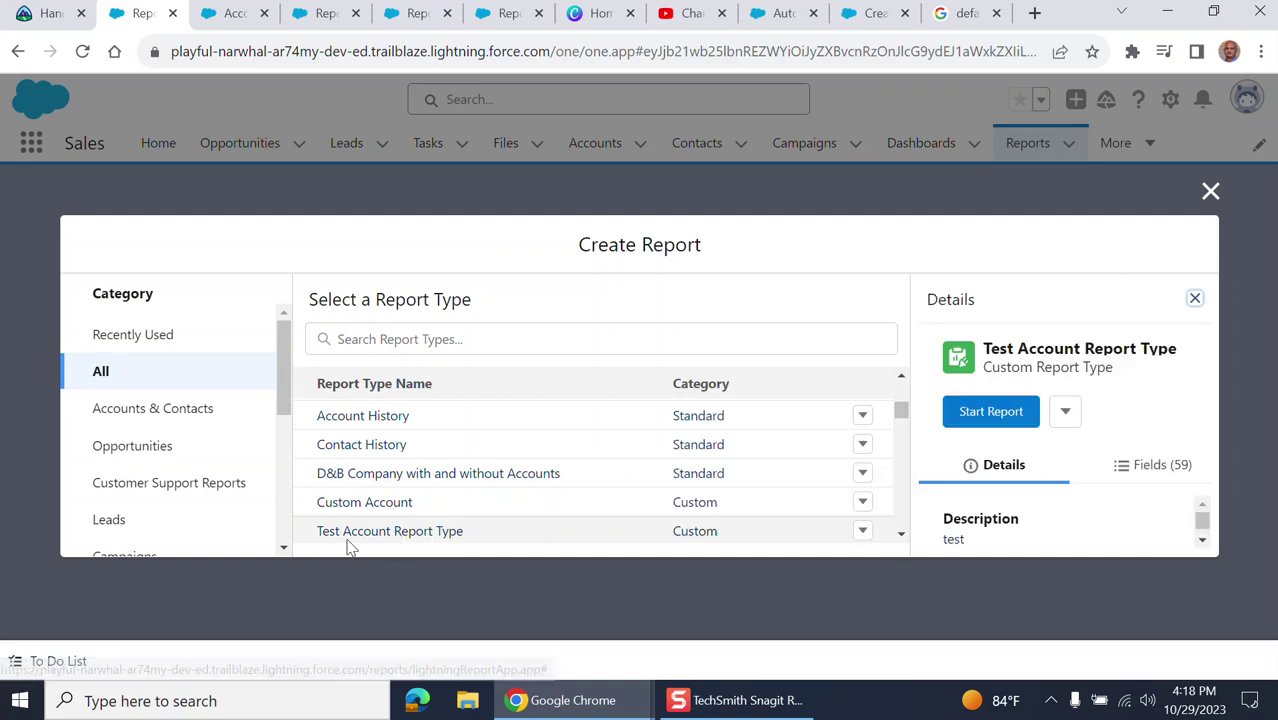
{"action": "left_click", "coordinate": [1003, 413]}
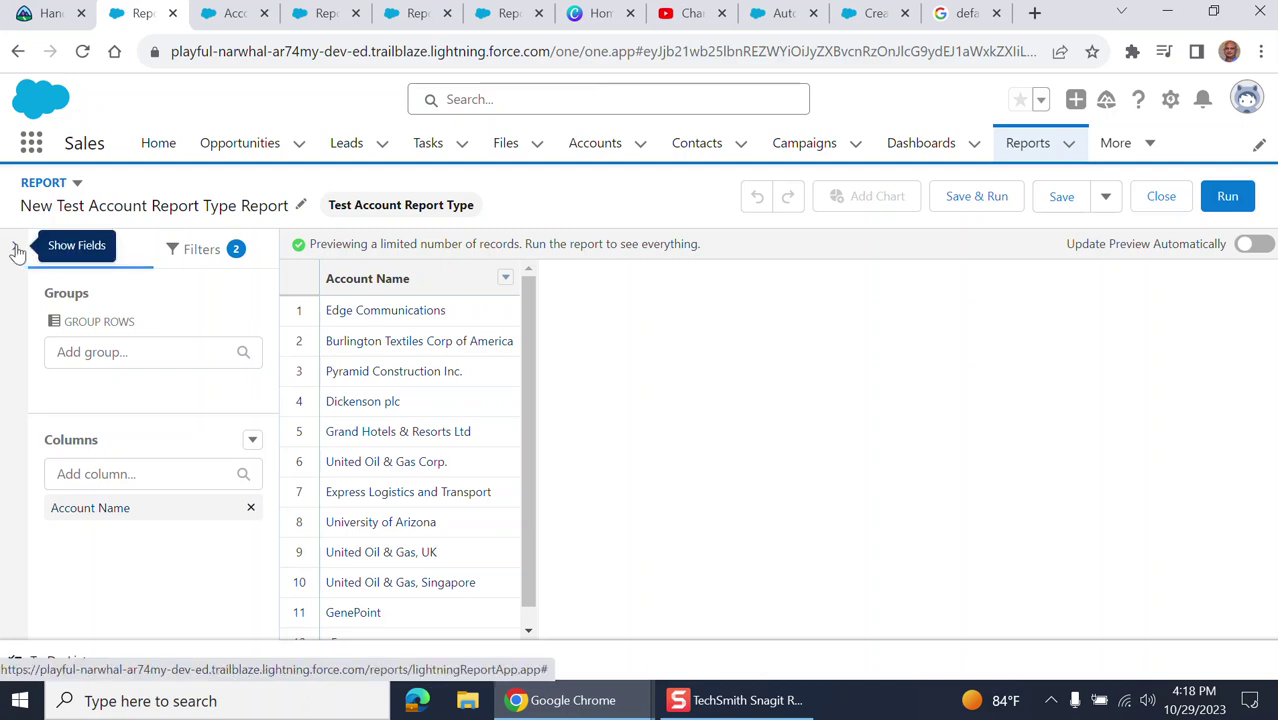
Step: Show the report's field list and search it for 'test' to reveal Test Field under Accounts
{"action": "left_click", "coordinate": [16, 250]}
{"action": "scroll", "coordinate": [197, 352], "scroll_direction": "down", "scroll_amount": 1}
{"action": "scroll", "coordinate": [197, 352], "scroll_direction": "down", "scroll_amount": 2}
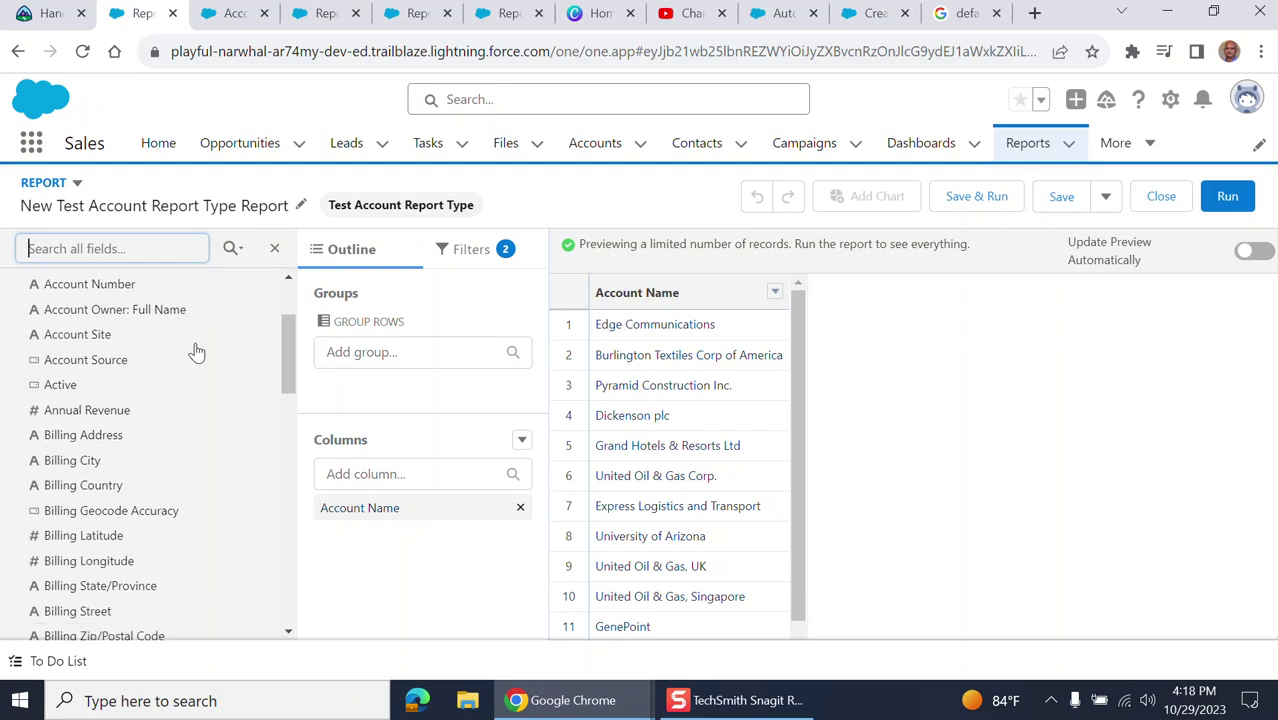
{"action": "scroll", "coordinate": [197, 352], "scroll_direction": "down", "scroll_amount": 6}
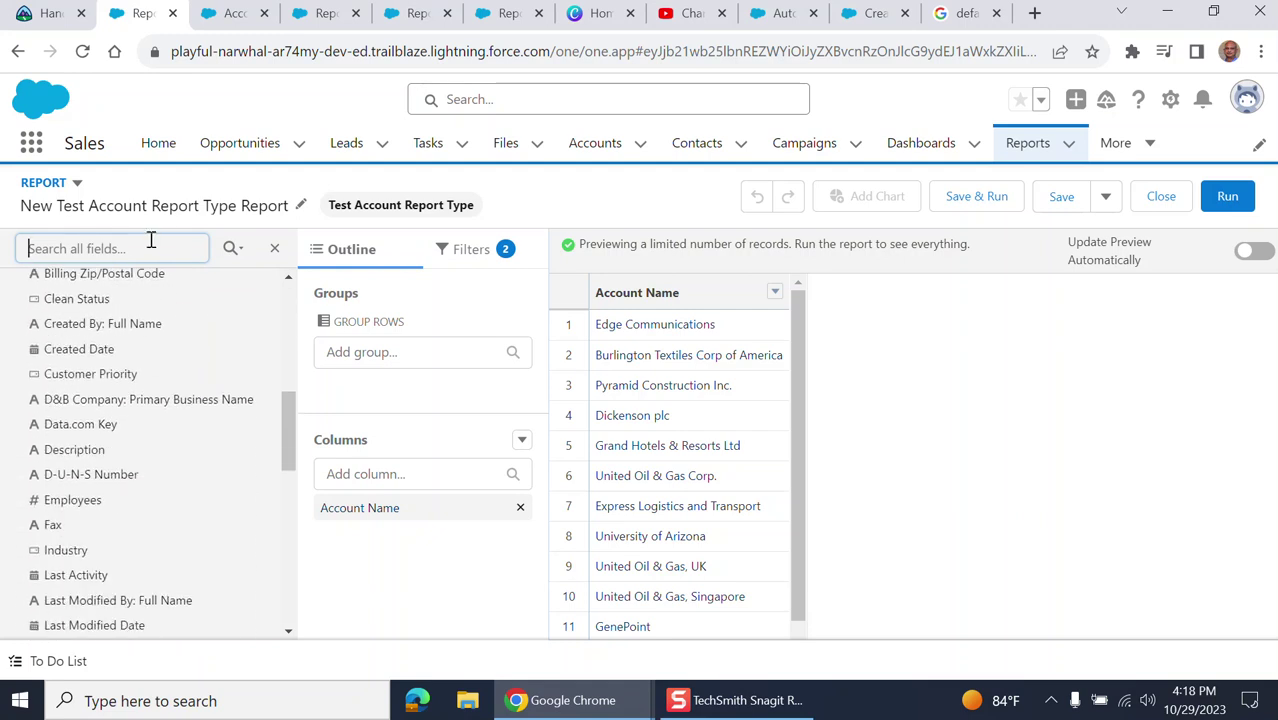
{"action": "type", "text": "test"}
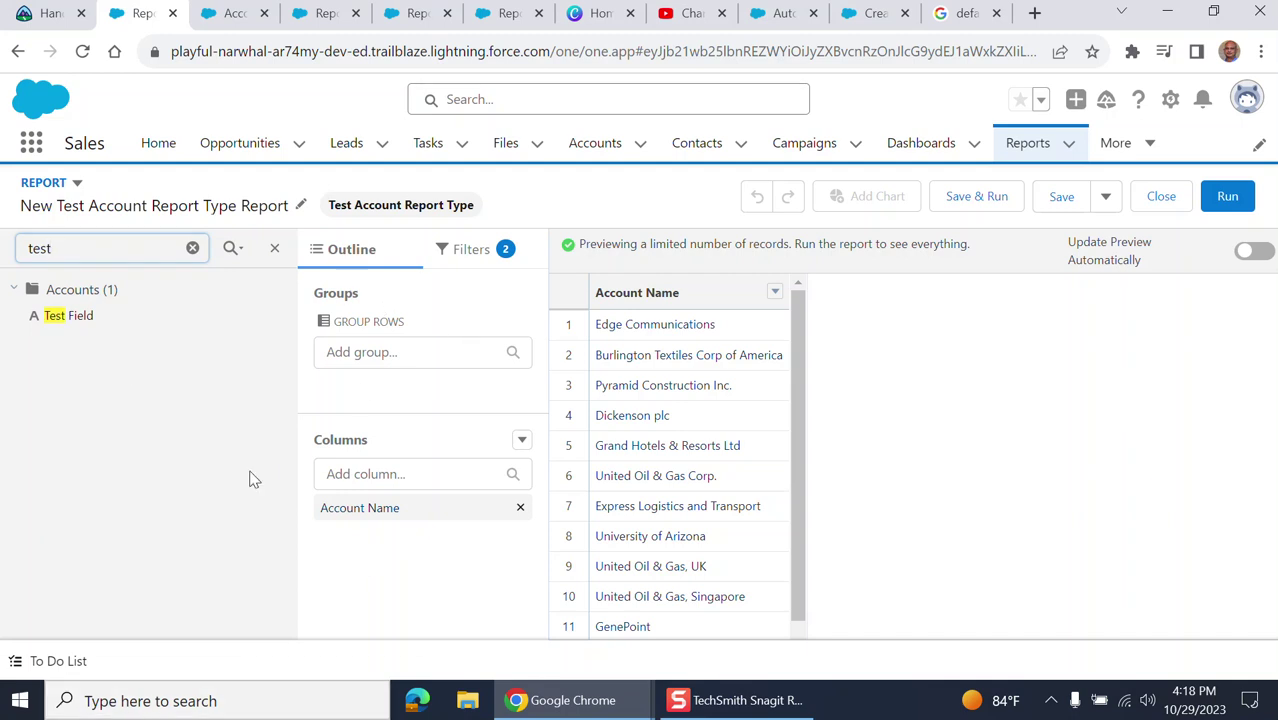
Step: Drag Test Field into the report's Columns and position it below Account Name
{"action": "left_click", "coordinate": [61, 321]}
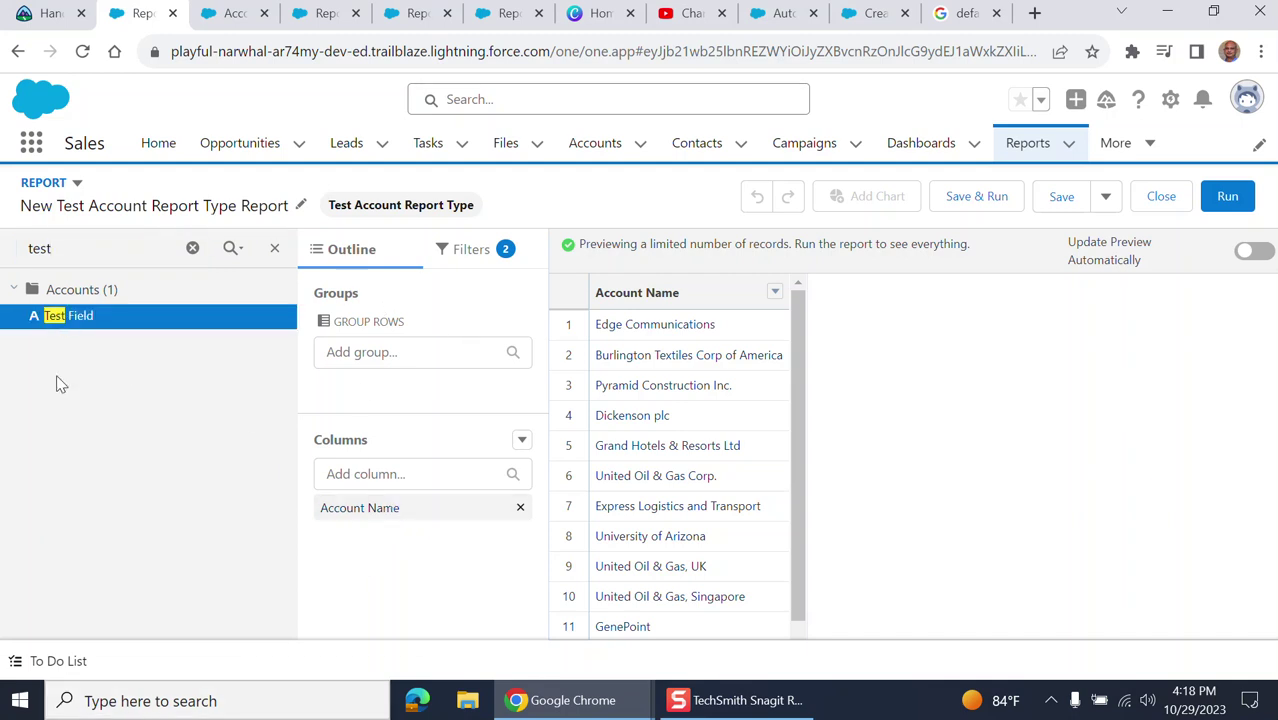
{"action": "left_click_drag", "start_coordinate": [69, 328], "coordinate": [385, 540]}
{"action": "left_click_drag", "start_coordinate": [91, 328], "coordinate": [380, 520]}
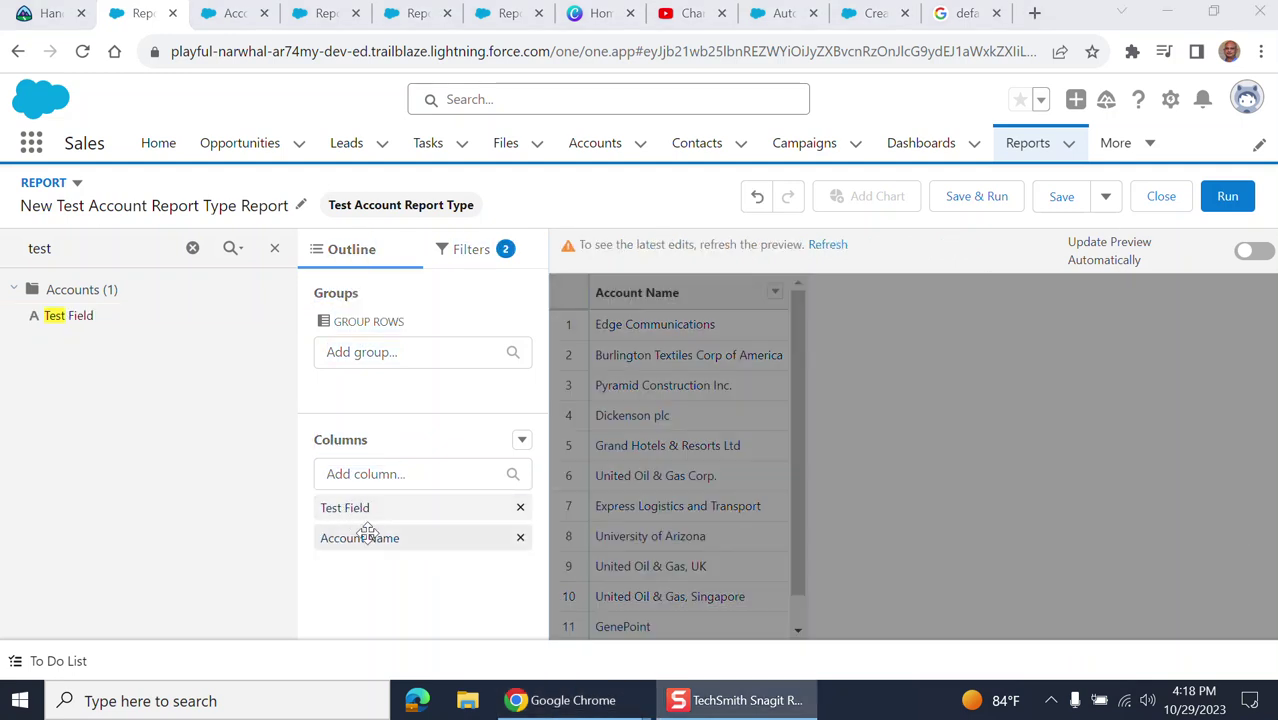
{"action": "left_click_drag", "start_coordinate": [365, 507], "coordinate": [368, 536]}
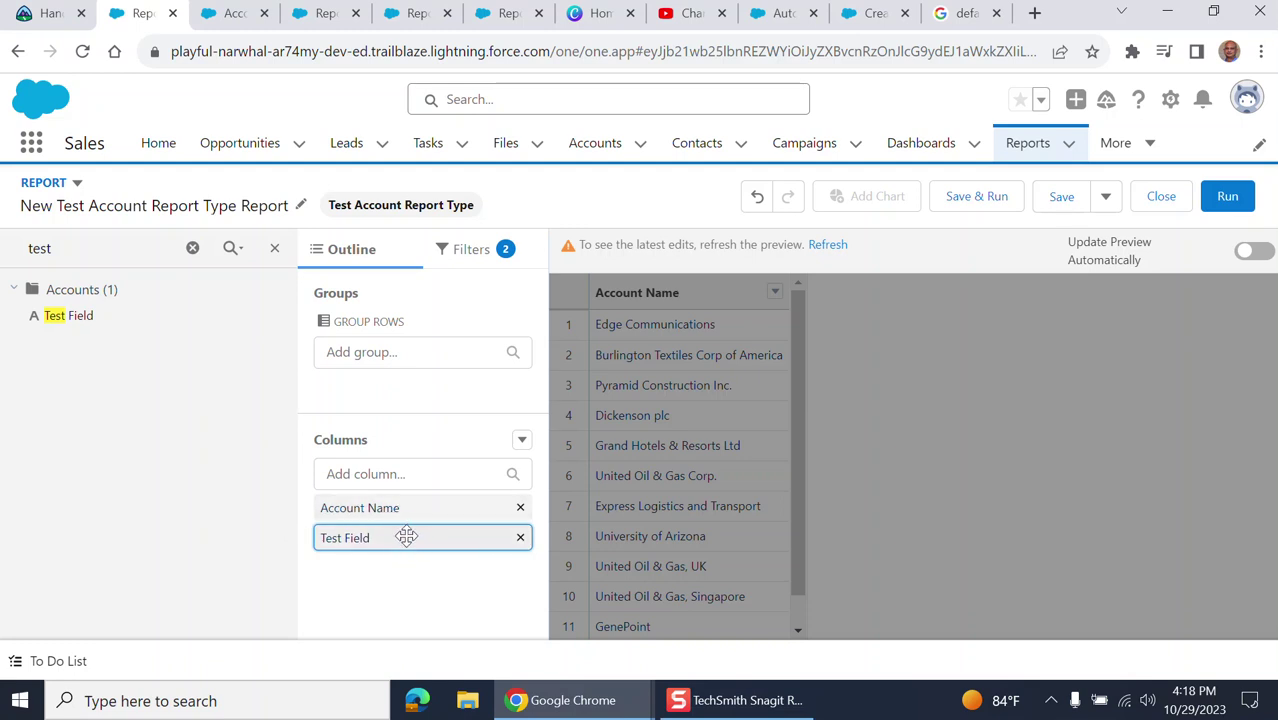
Step: Save and run the report as 'New Test Account Report Type Report' in Private Reports
{"action": "left_click", "coordinate": [978, 205]}
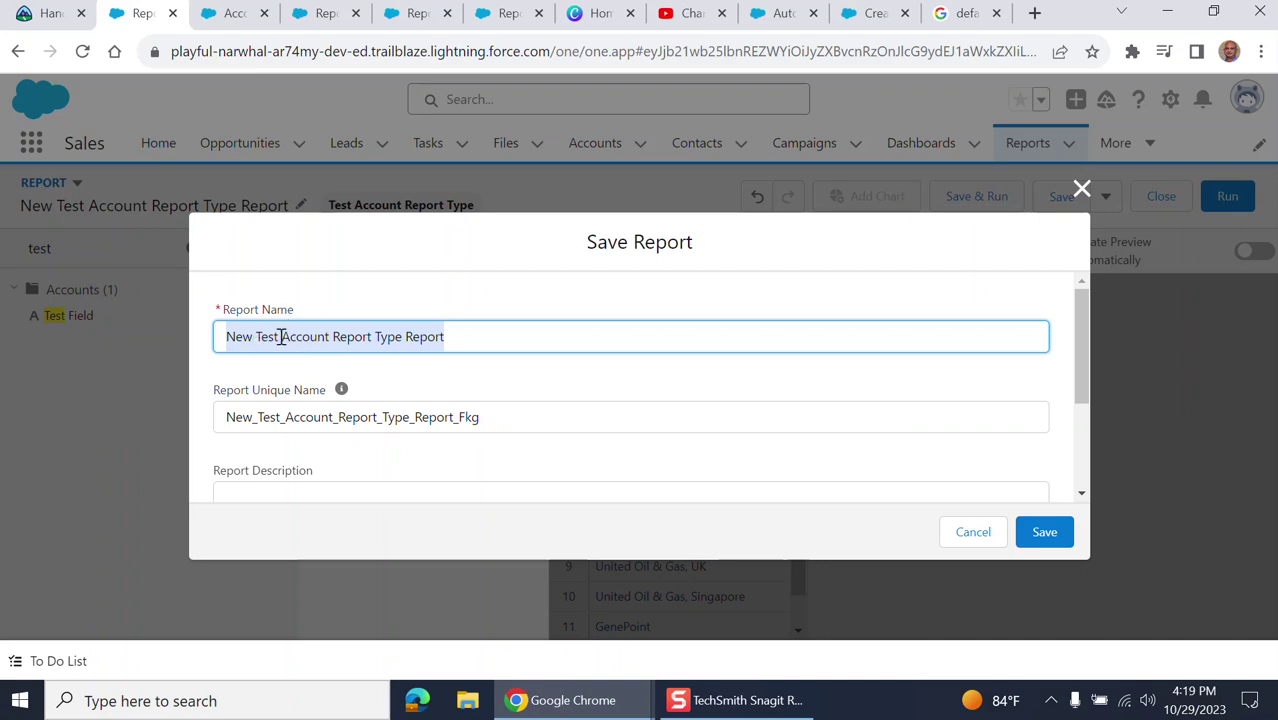
{"action": "scroll", "coordinate": [955, 440], "scroll_direction": "down", "scroll_amount": 3}
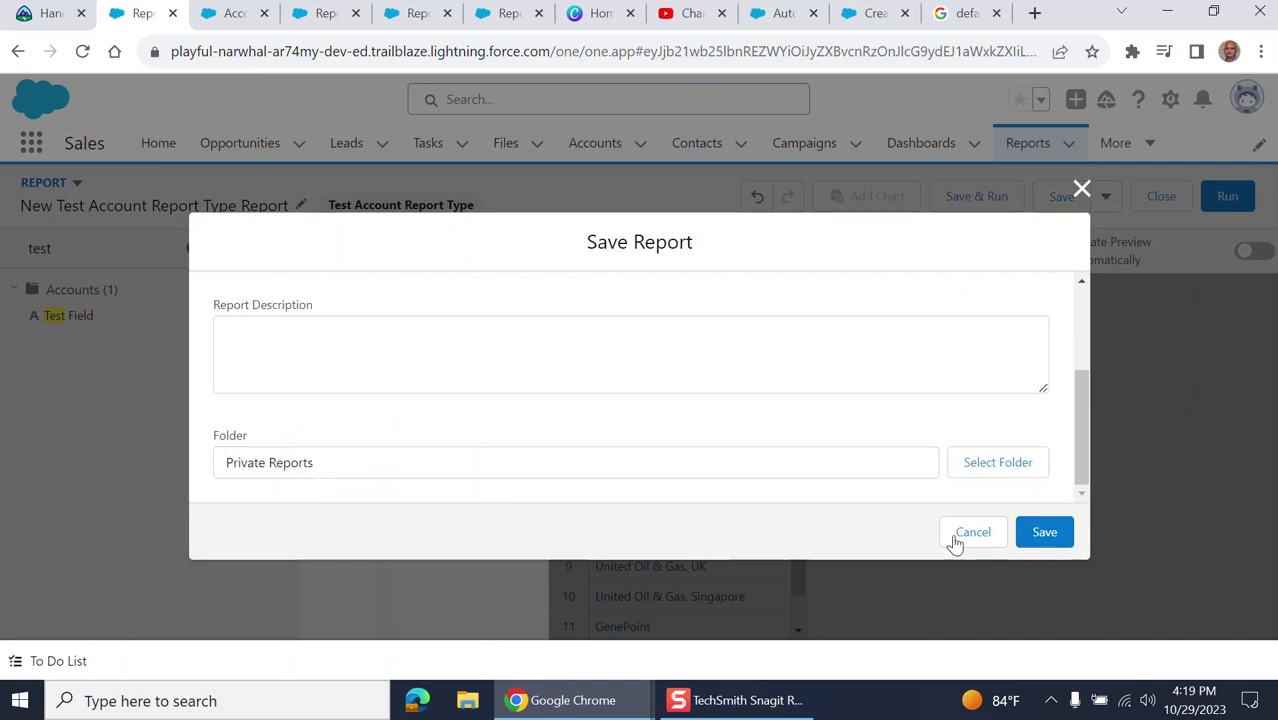
{"action": "left_click", "coordinate": [1040, 545]}
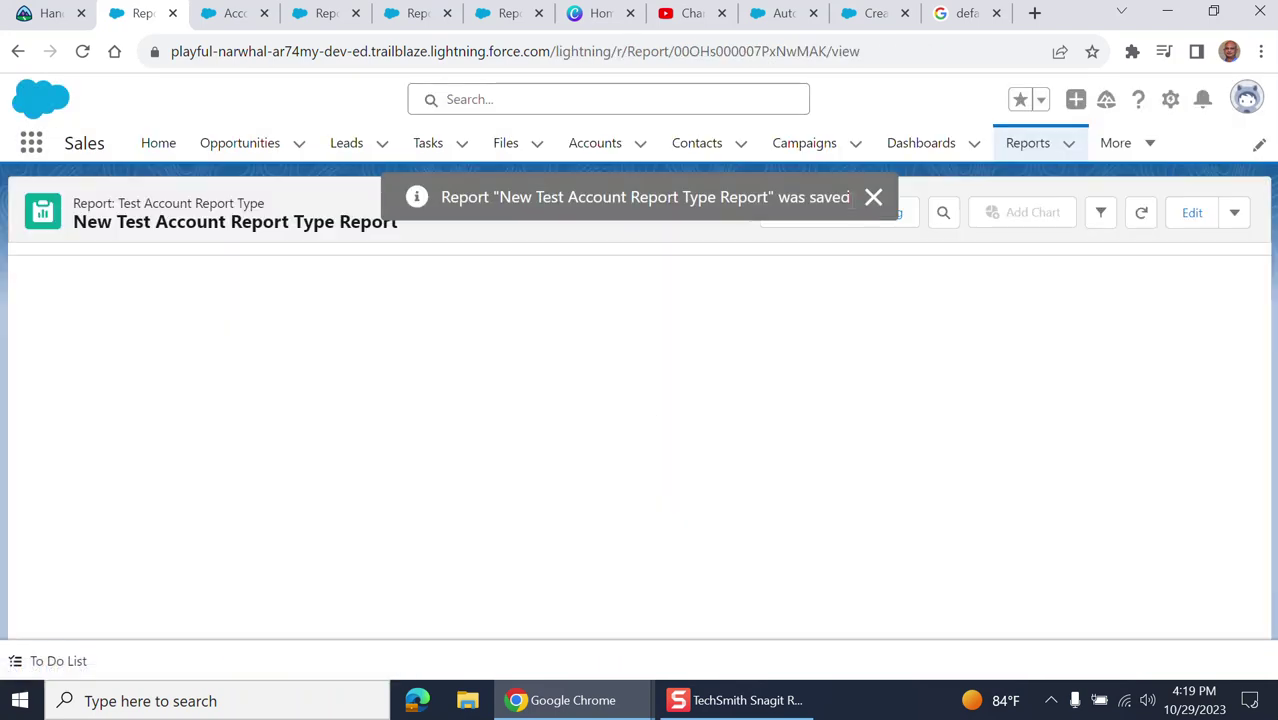
Step: Dismiss the saved notice and review the 12 records' Account Name and Test Field columns
{"action": "left_click", "coordinate": [873, 197]}
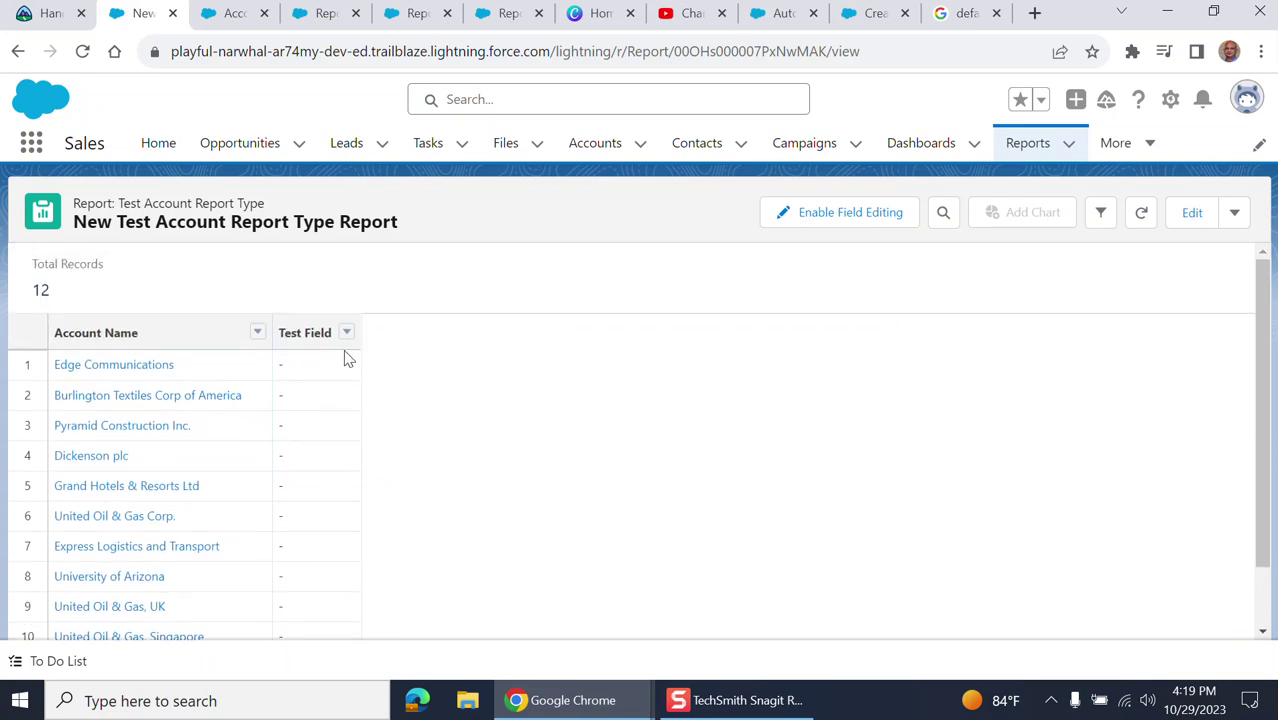
{"action": "scroll", "coordinate": [322, 386], "scroll_direction": "down", "scroll_amount": 1}
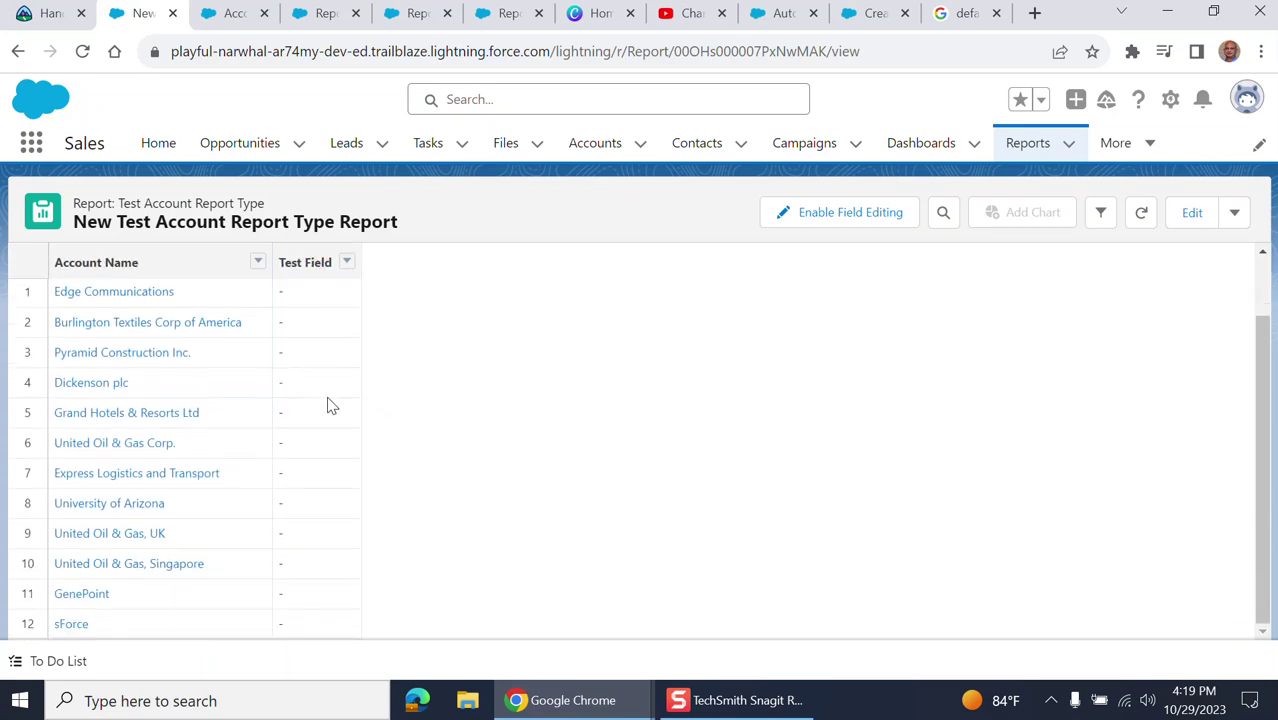
{"action": "scroll", "coordinate": [327, 398], "scroll_direction": "up", "scroll_amount": 1}
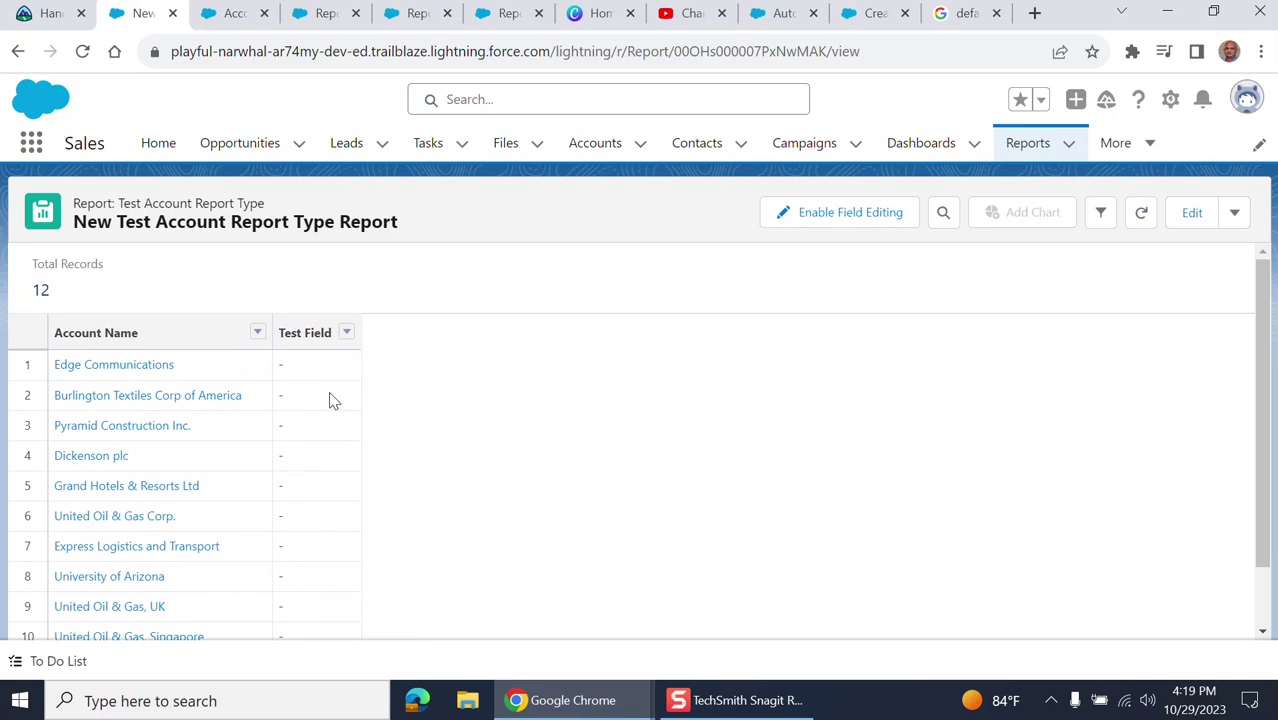